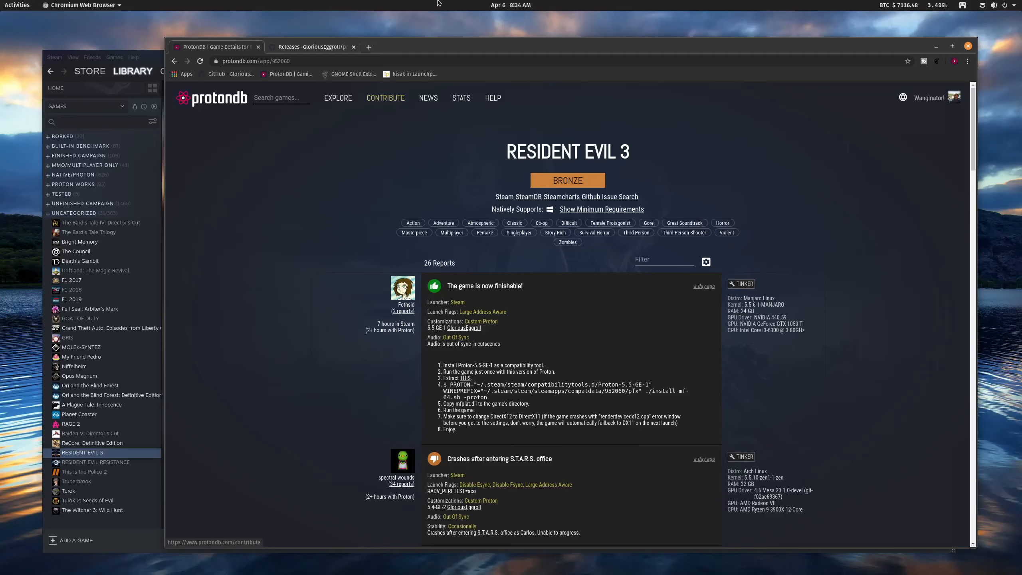
Step: Open the profile's System Information section, then switch to Steam and copy its full System Information report
left_click(953, 100)
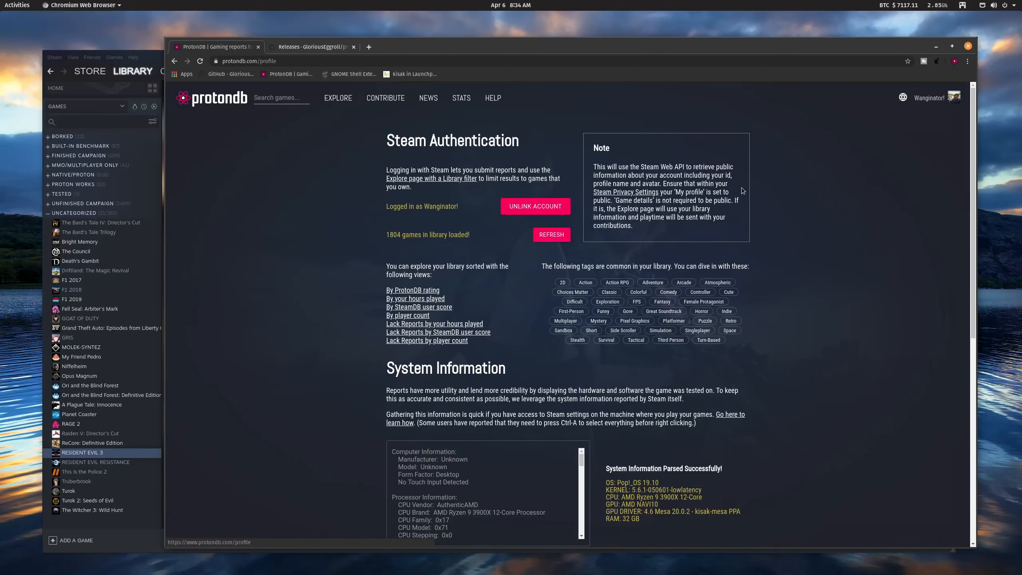
scroll(281, 306, "down", 5)
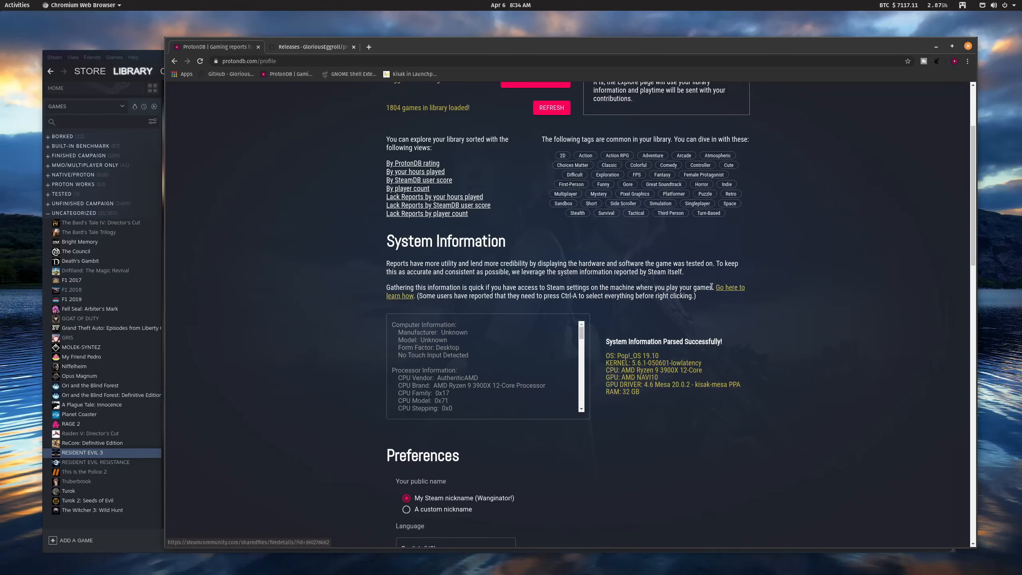
left_click(145, 57)
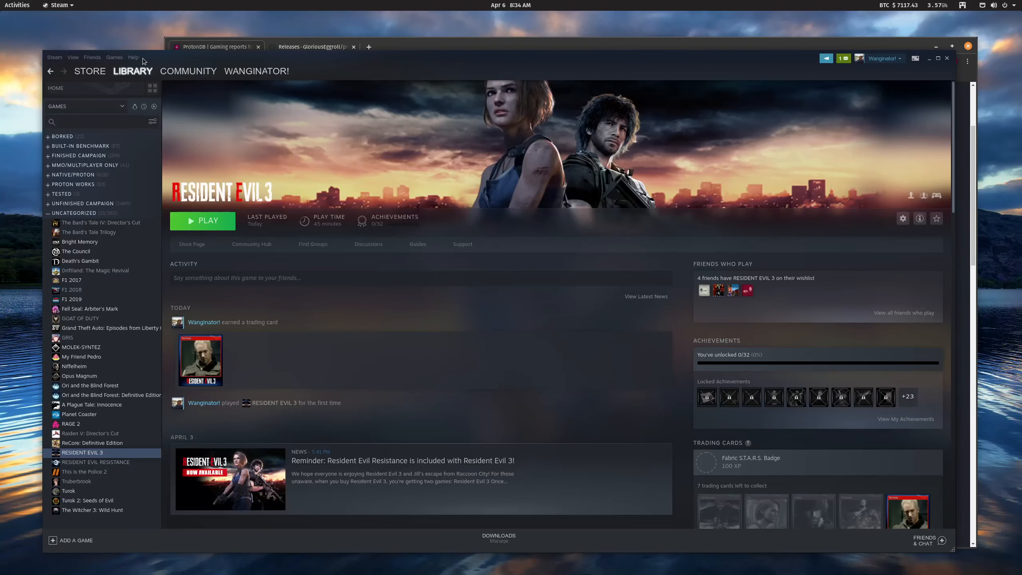
left_click(133, 57)
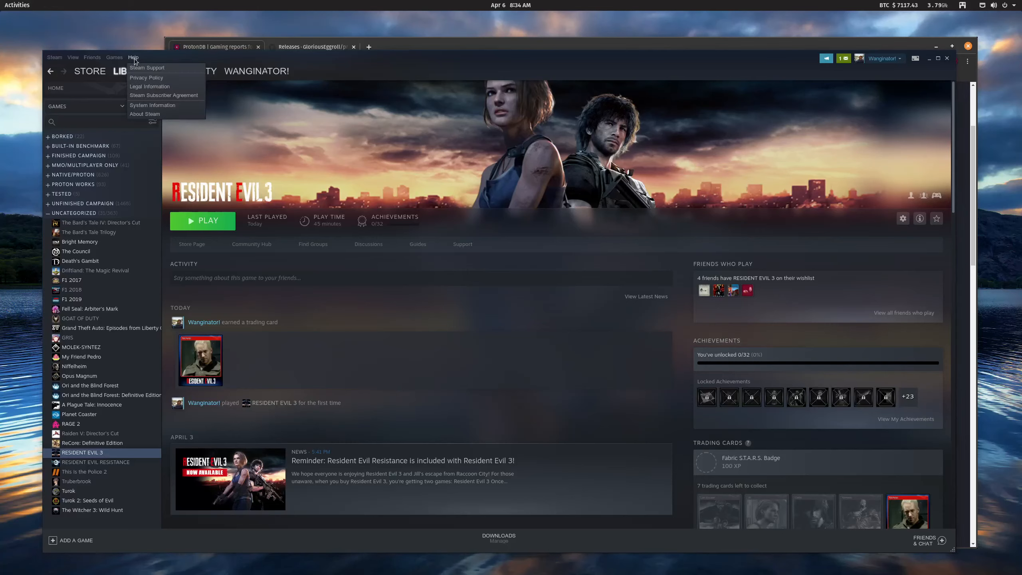
left_click(161, 106)
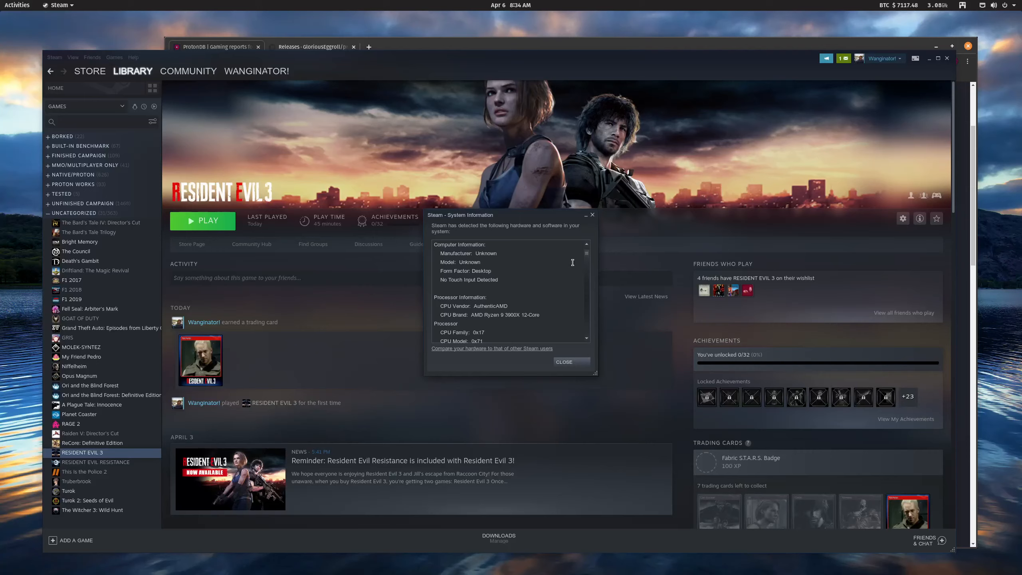
left_click_drag(586, 254, 587, 330)
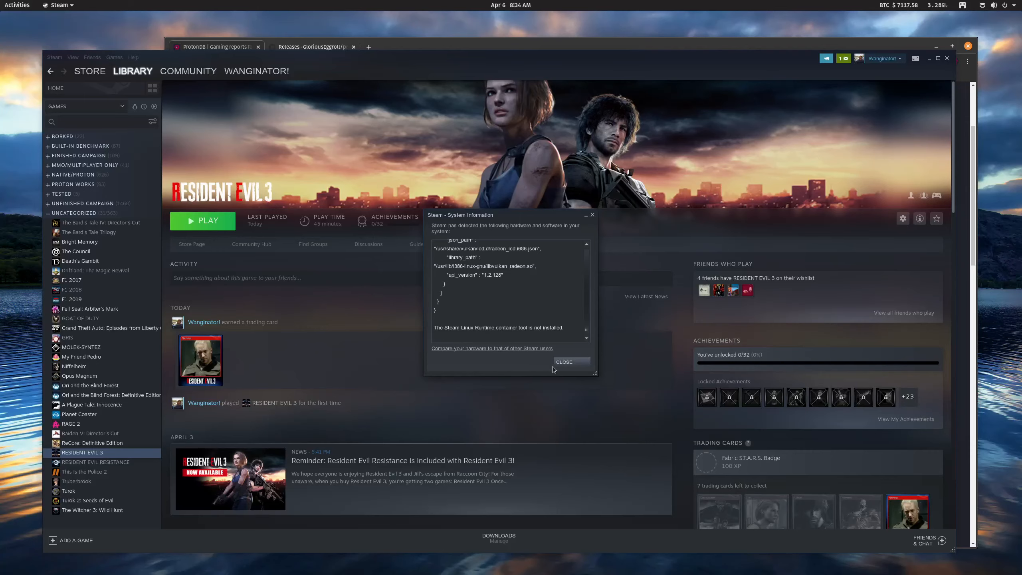
left_click(572, 362)
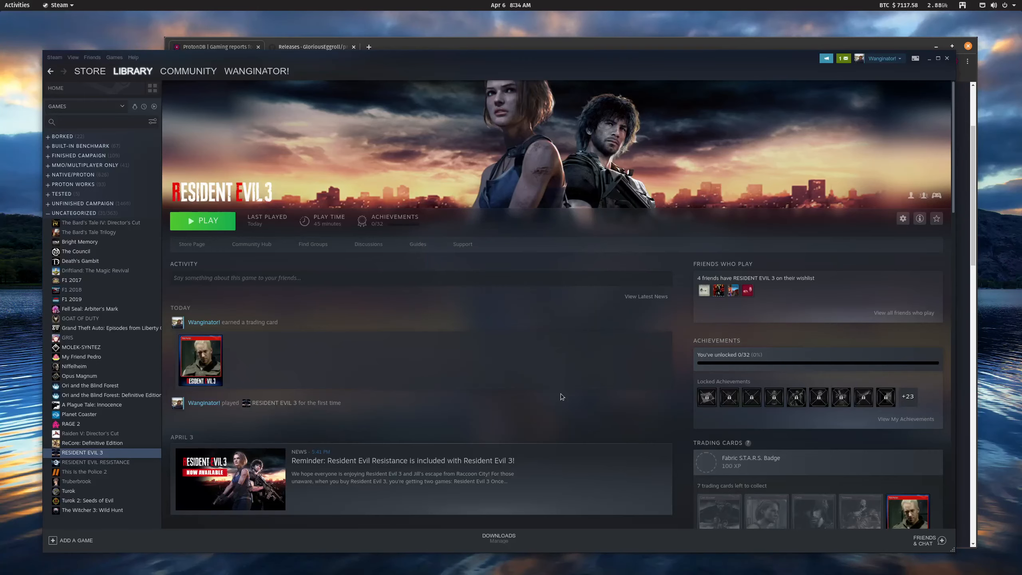
Step: Switch back to the browser and replace the profile's system information text with the report copied from Steam
left_click(437, 45)
left_click(543, 364)
key("ctrl+a")
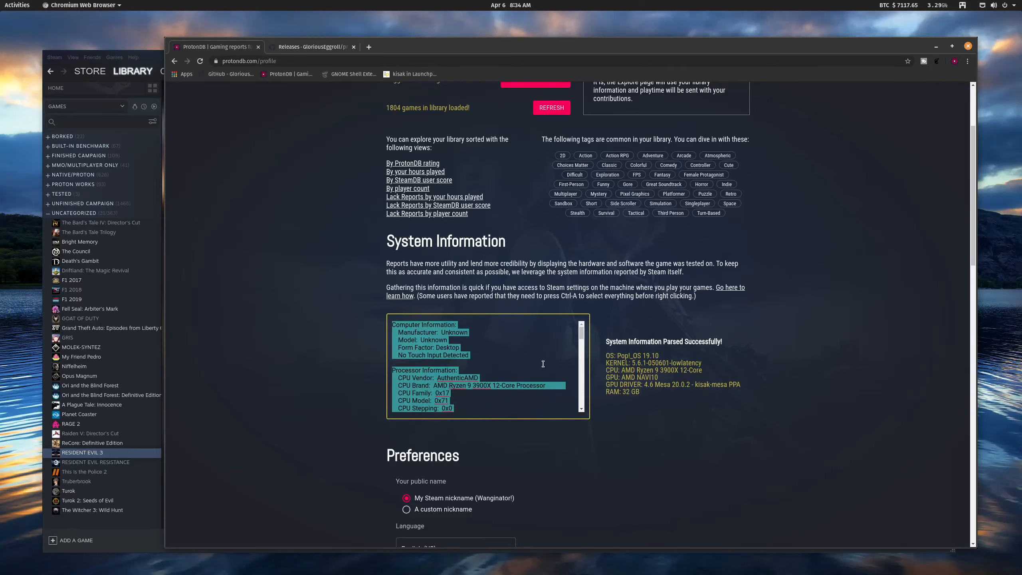
key("ctrl+v")
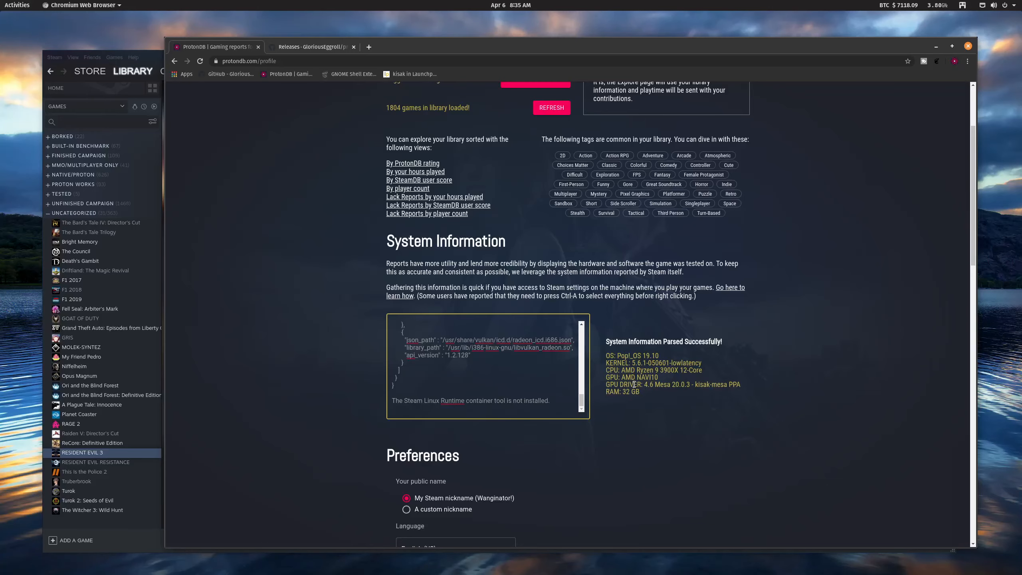
Step: Review the parsed system details, the preferences and the published reports under Your Contributions on the profile page
scroll(635, 385, "down", 2)
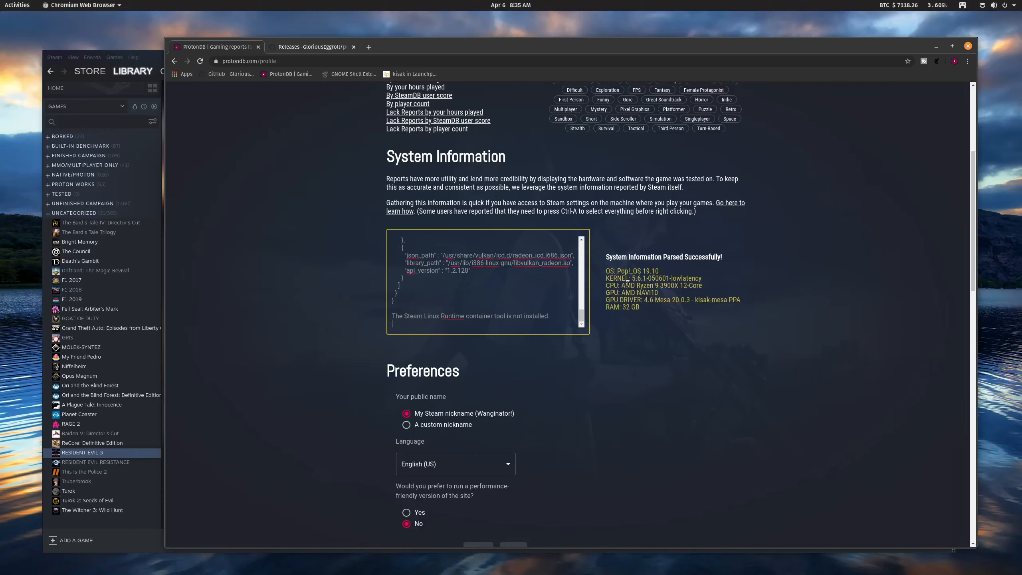
scroll(642, 295, "down", 5)
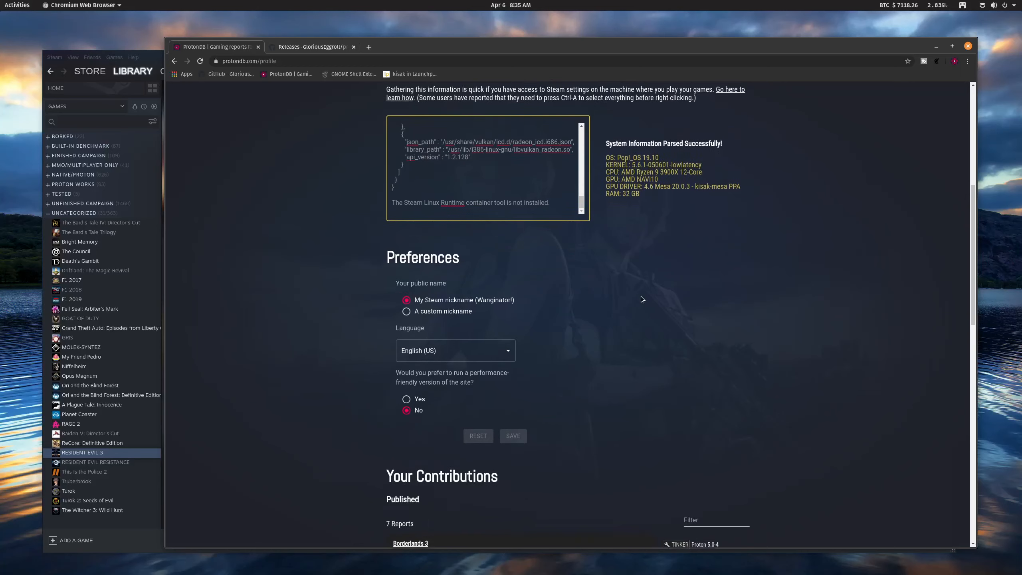
scroll(642, 299, "down", 7)
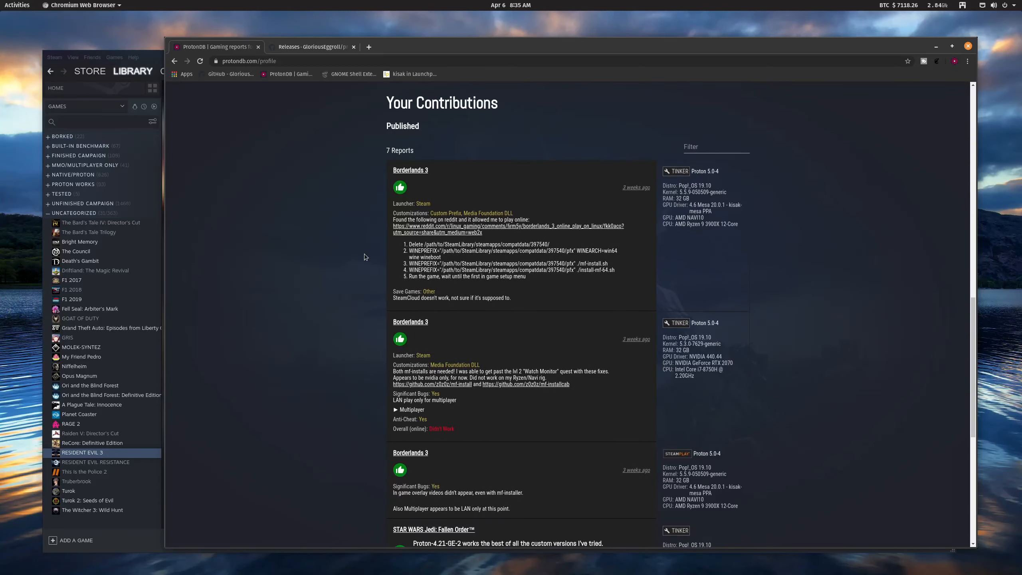
scroll(364, 254, "down", 3)
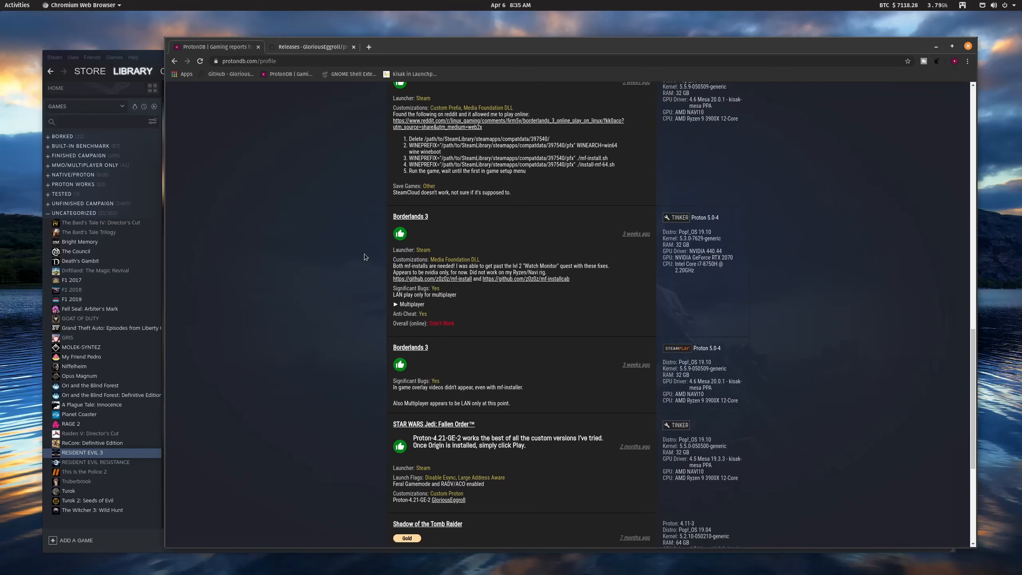
scroll(365, 254, "up", 3)
scroll(365, 257, "down", 5)
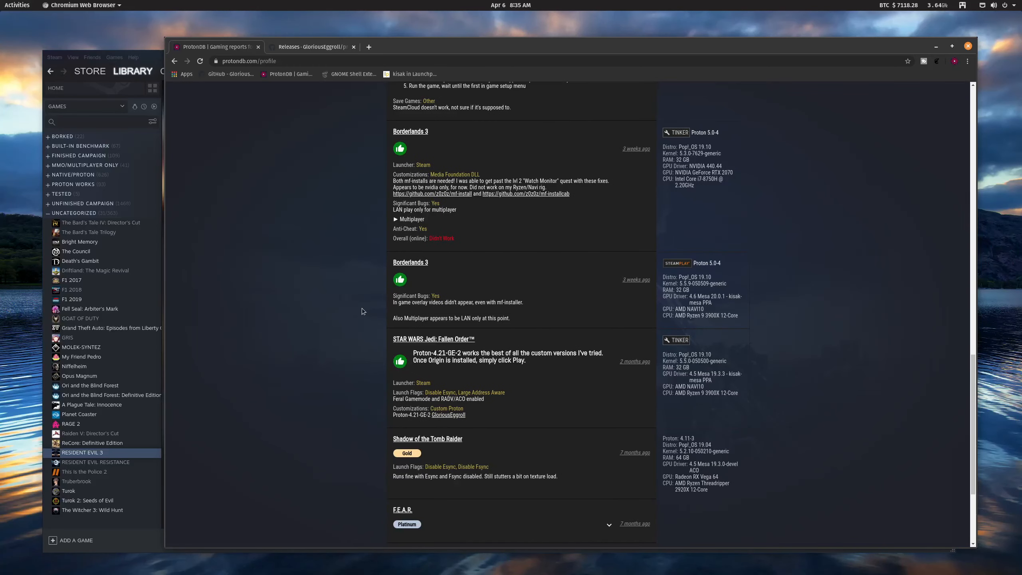
scroll(362, 309, "down", 2)
scroll(386, 305, "down", 2)
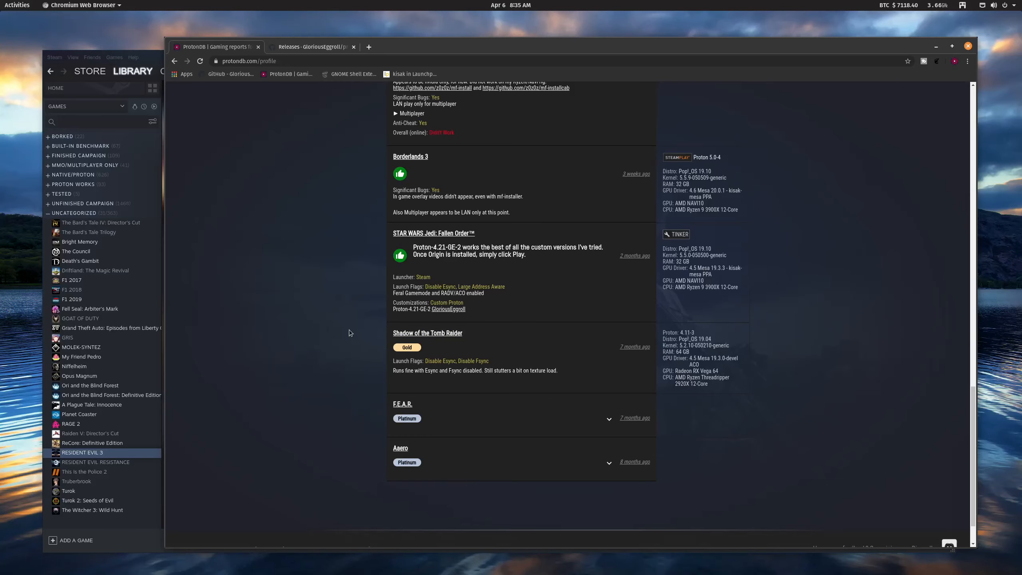
scroll(349, 329, "up", 10)
scroll(348, 333, "up", 12)
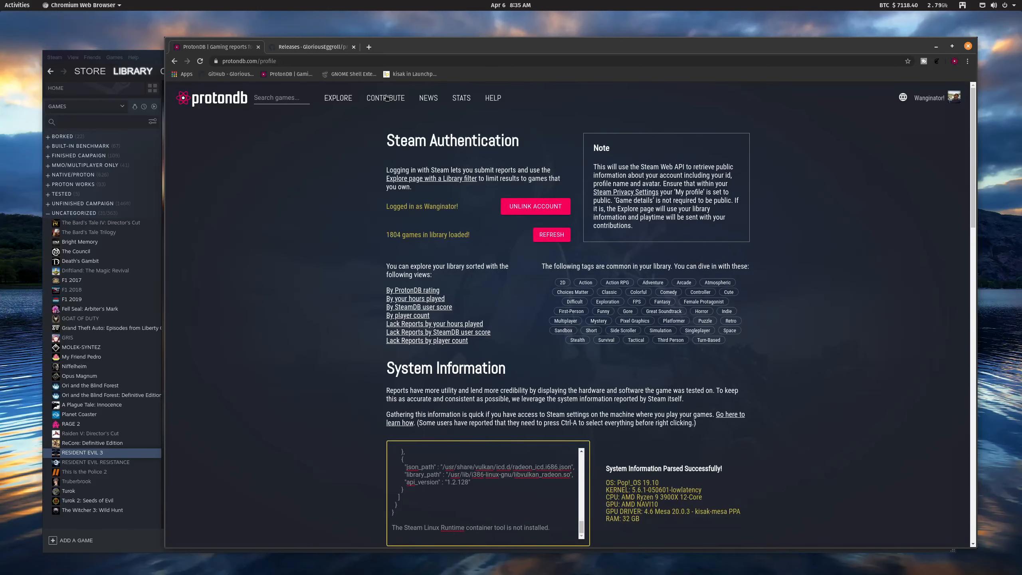
Step: Start a new contribution and try to select the game by the name "Resident Evil 3", then clear the entry
left_click(387, 98)
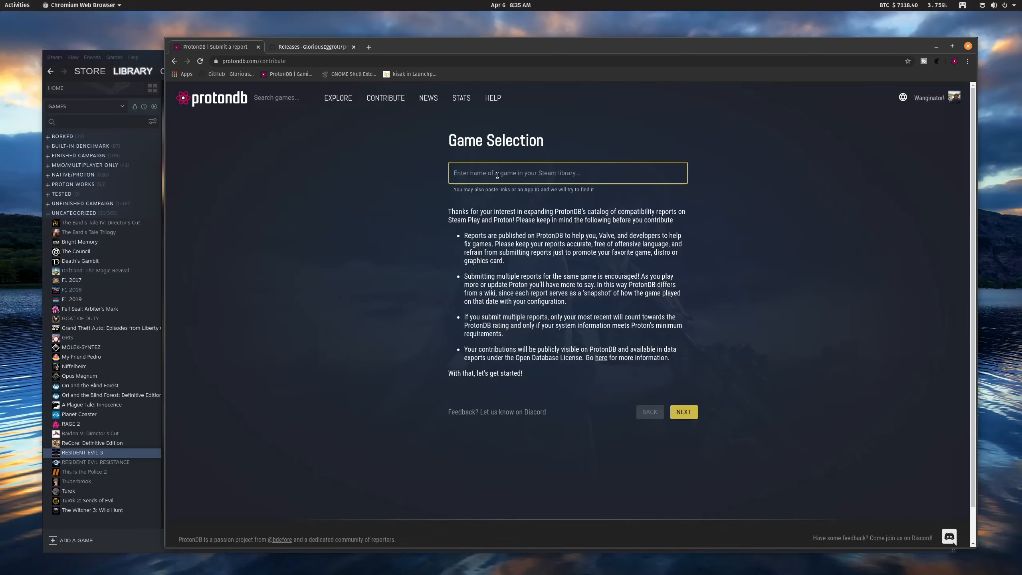
type("R")
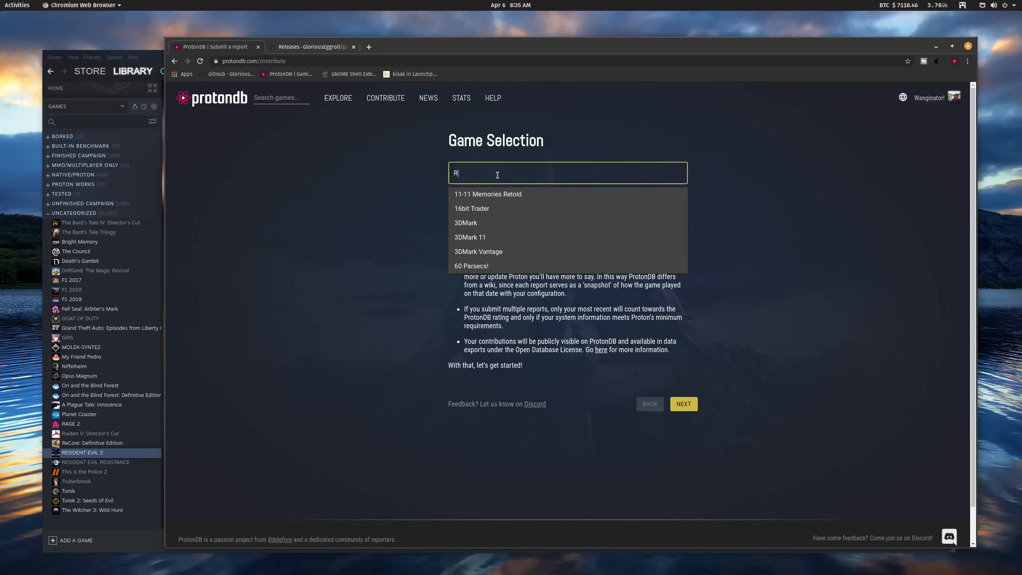
type("esiden")
key("BackSpace")
key("BackSpace")
type("nt Evil ")
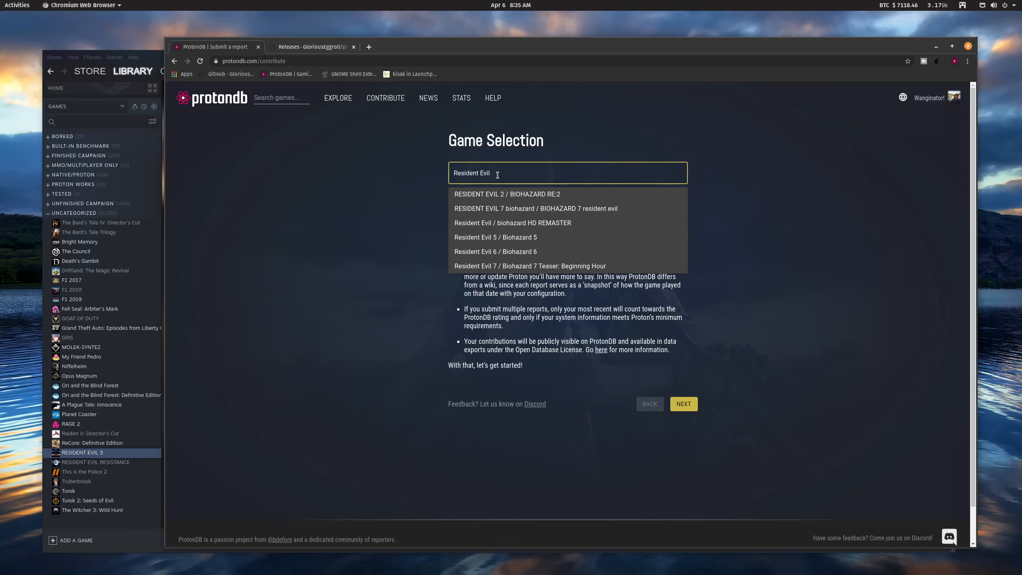
type("3")
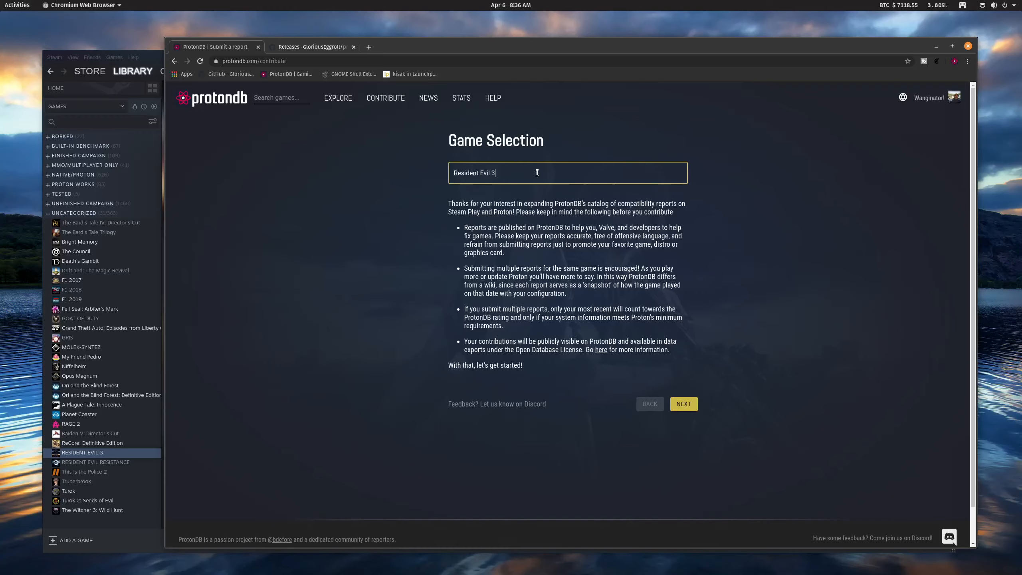
key("BackSpace")
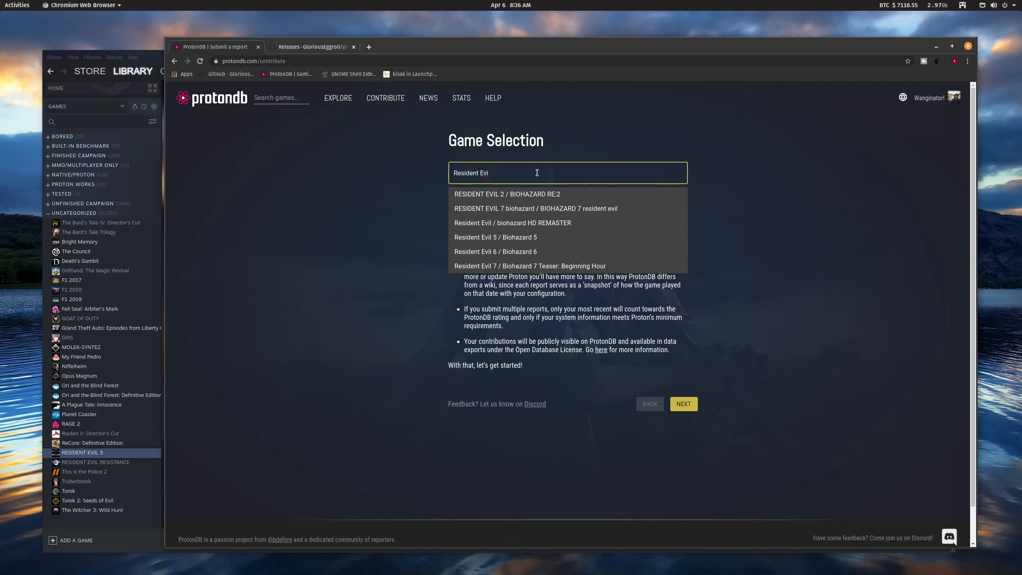
key("BackSpace")
key("BackSpace")
key("BackSpace")
key("BackSpace")
key("BackSpace")
key("BackSpace")
key("BackSpace")
key("BackSpace")
key("BackSpace")
key("BackSpace")
key("BackSpace")
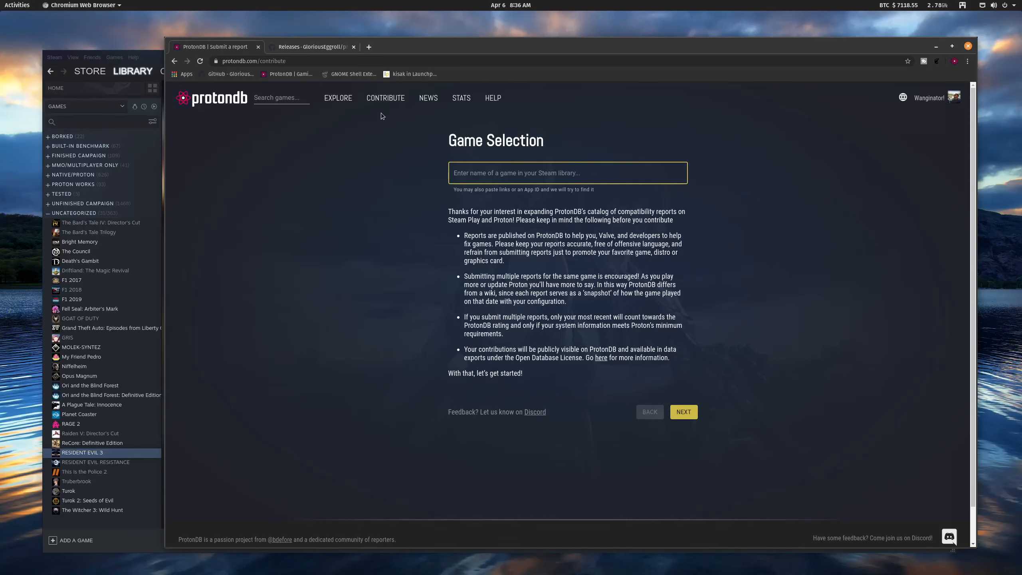
Step: Search the site for "resident evil 3", open the RESIDENT EVIL 3 page and find the app ID in its address
mouse_move(422, 46)
left_mouse_down()
mouse_move(436, 72)
mouse_move(436, 51)
left_mouse_up()
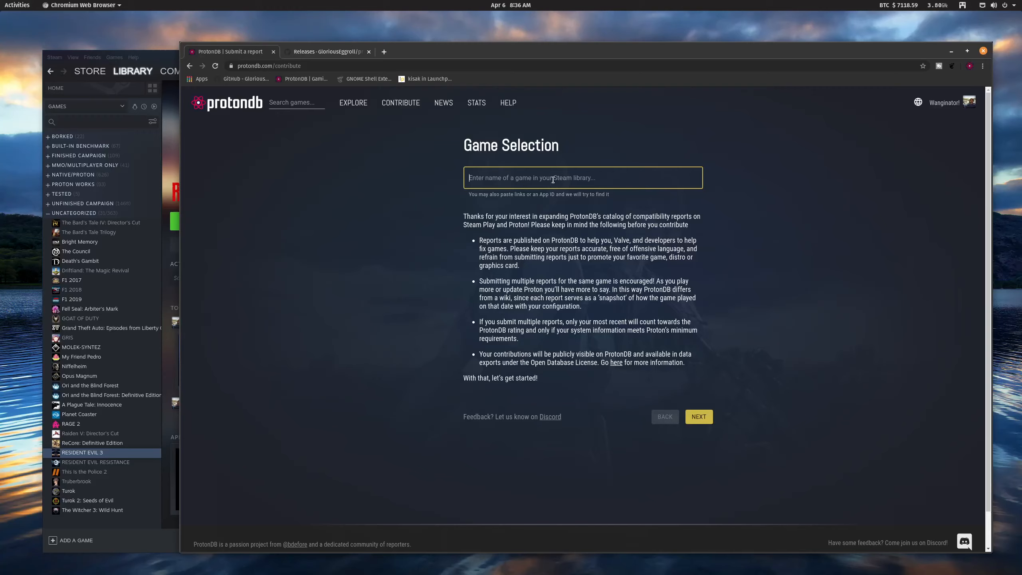
left_click(298, 102)
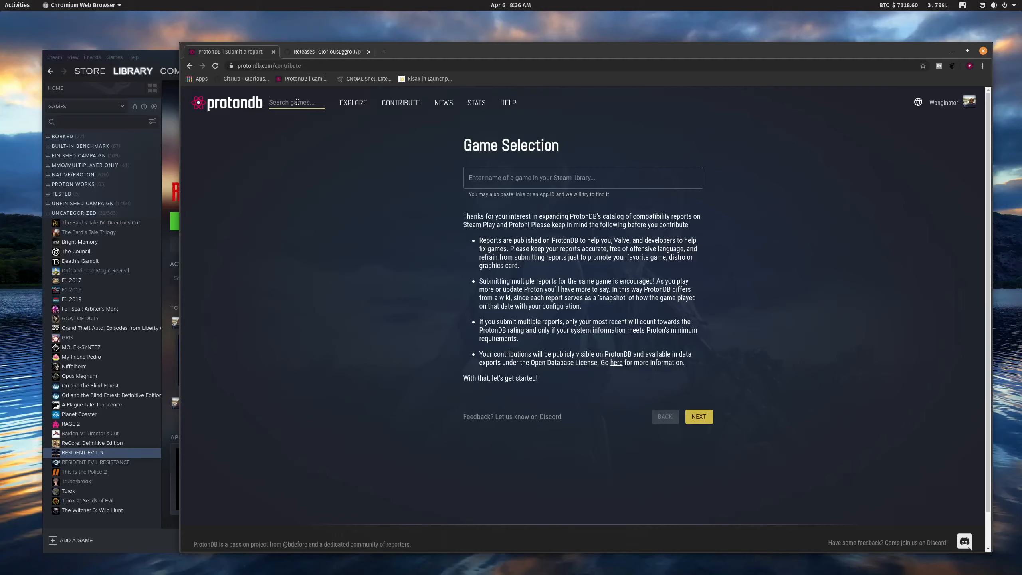
type("resident evil 3")
key("Return")
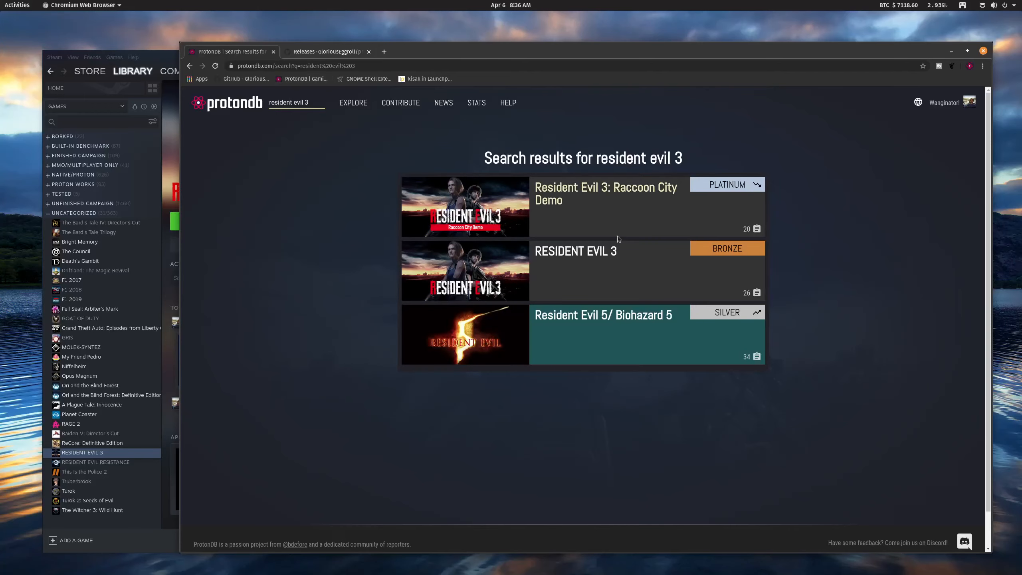
left_click(564, 252)
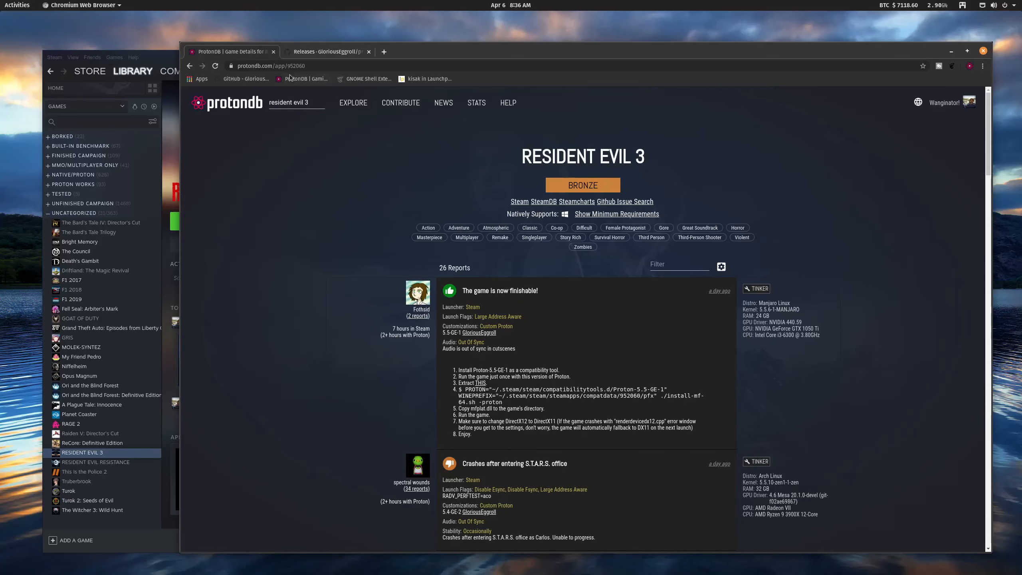
left_click_drag(304, 67, 287, 71)
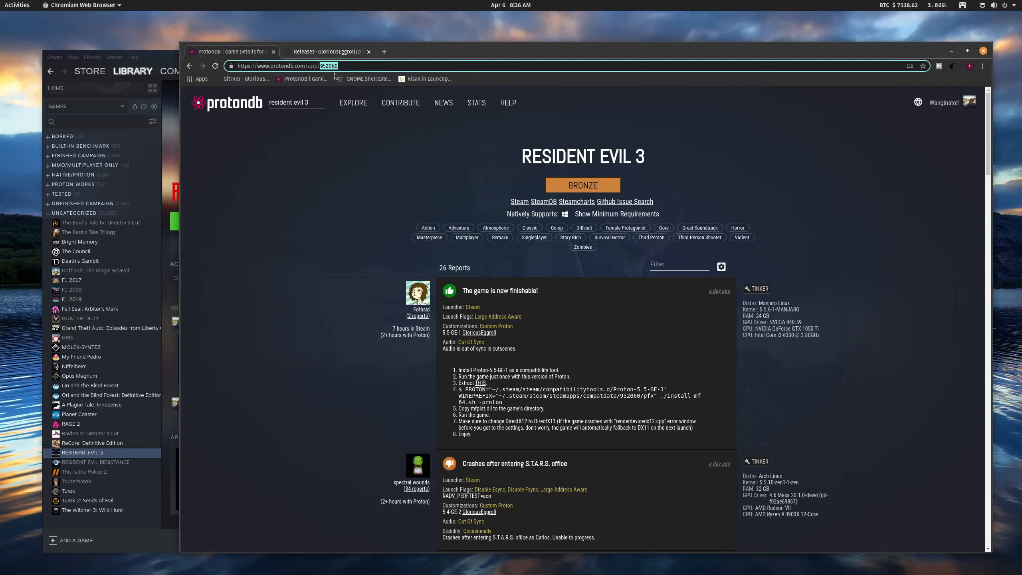
Step: Start a contribution, select the game by app ID 952060 and continue to the report type
left_click(406, 103)
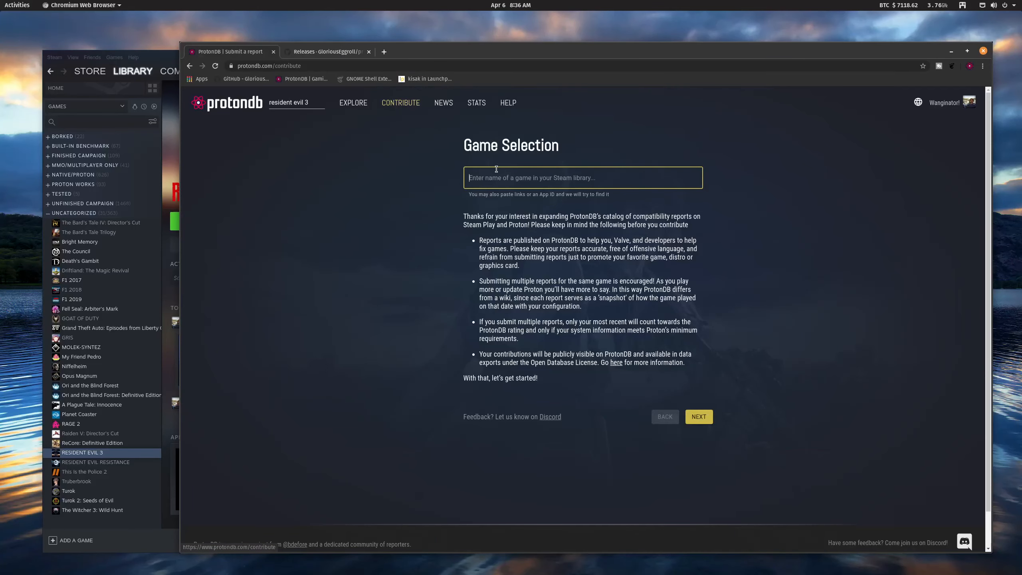
type("9")
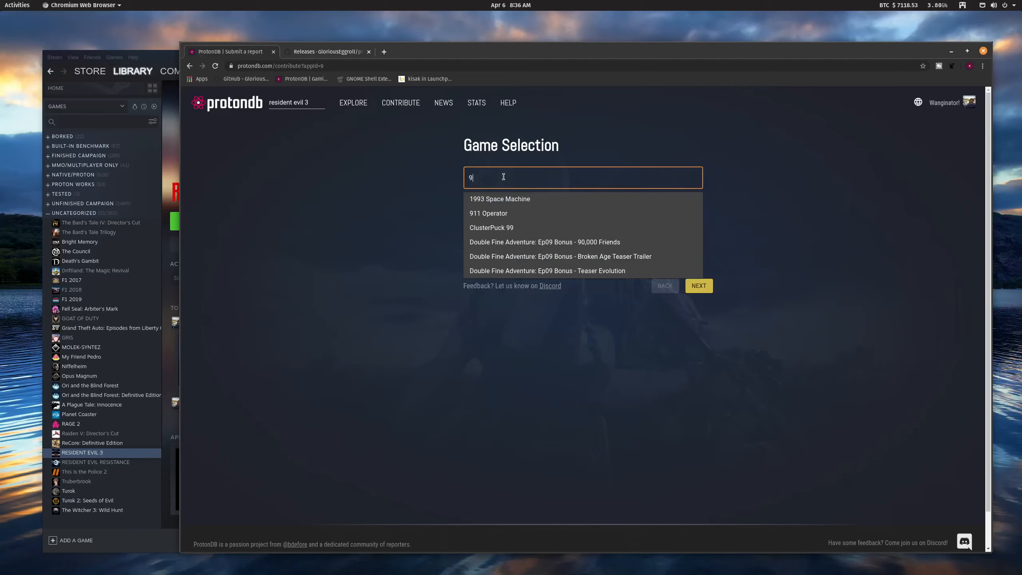
type("52060")
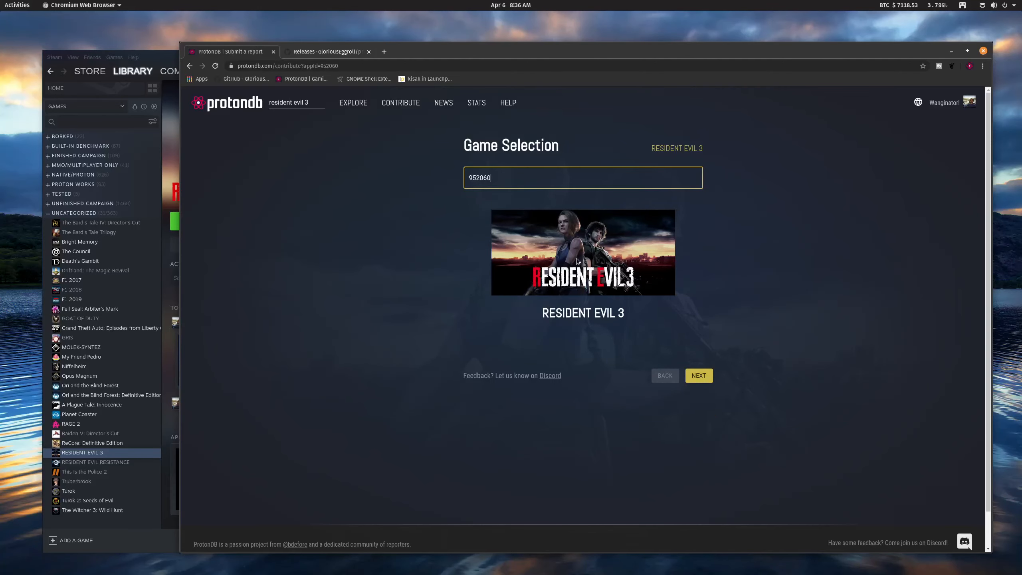
left_click(607, 279)
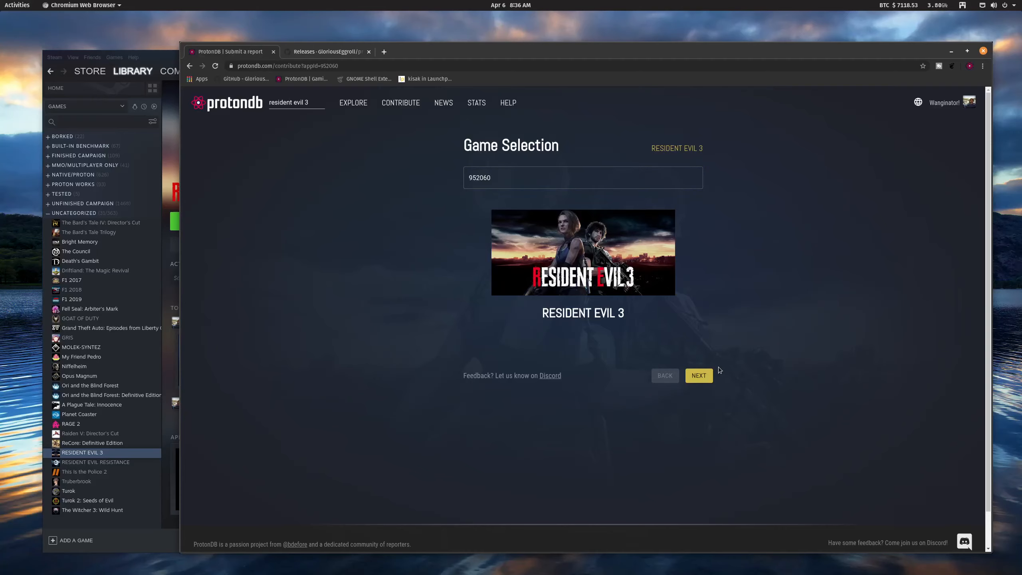
left_click(701, 377)
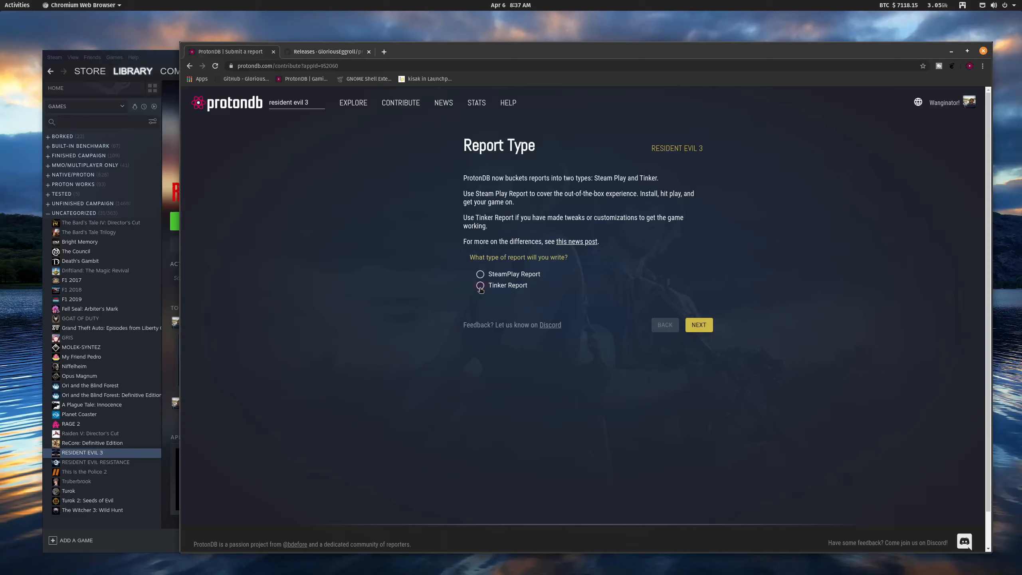
left_click(480, 286)
left_click(695, 326)
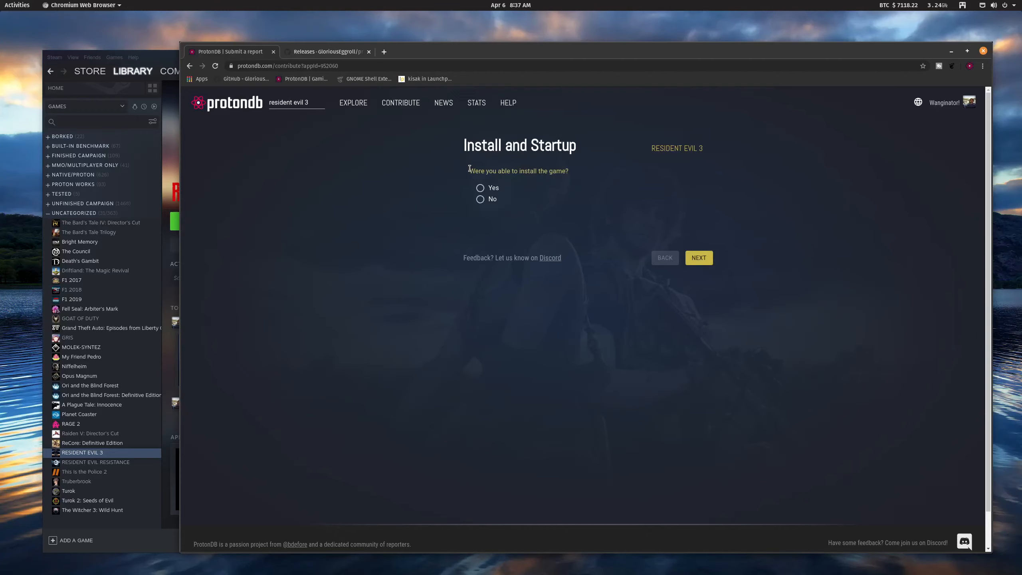
left_click(480, 188)
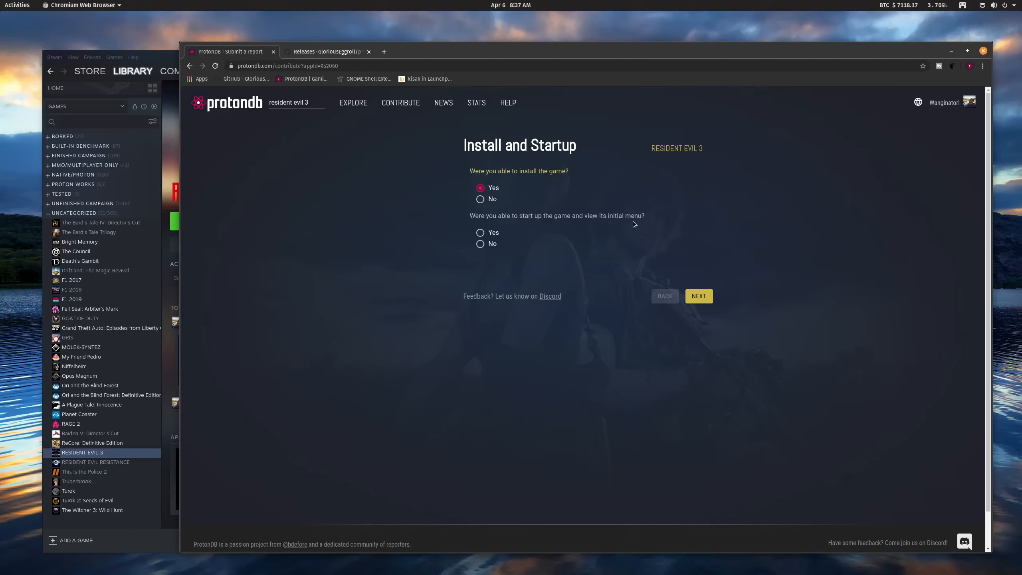
left_click(480, 233)
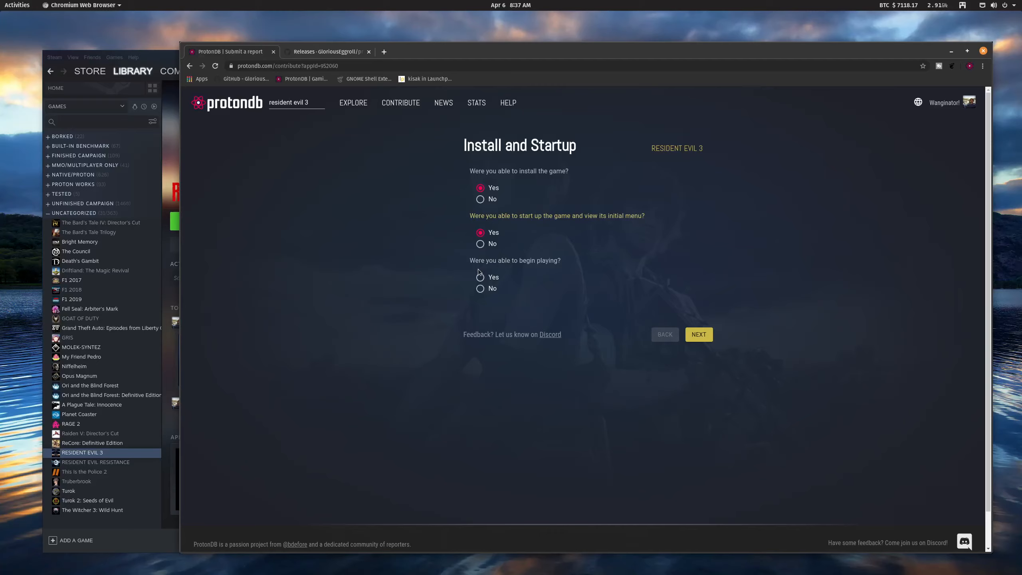
left_click(480, 289)
left_click(701, 335)
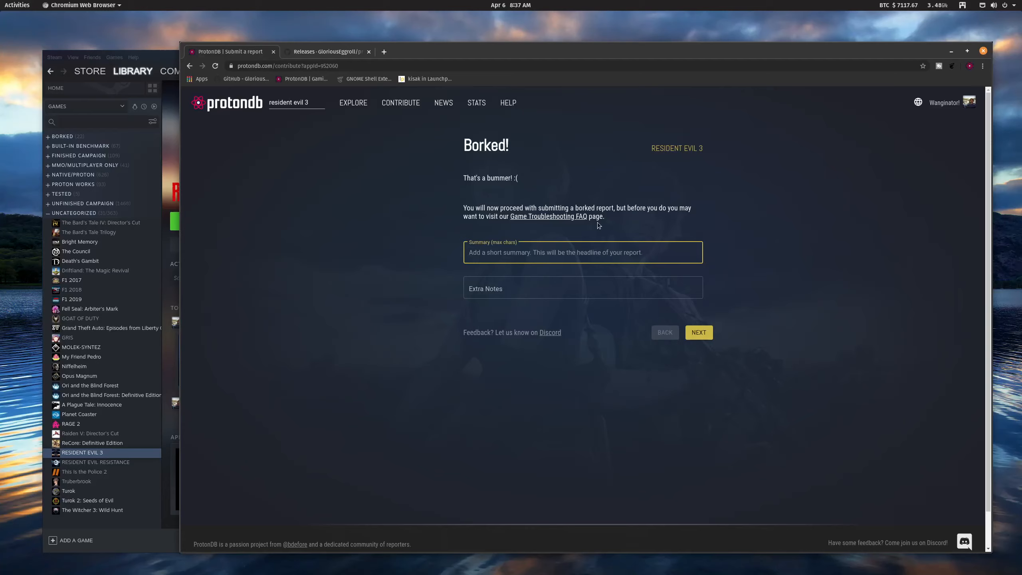
Step: Leave the borked report, start the contribution over for app ID 952060 and discard all previous responses
left_click(662, 333)
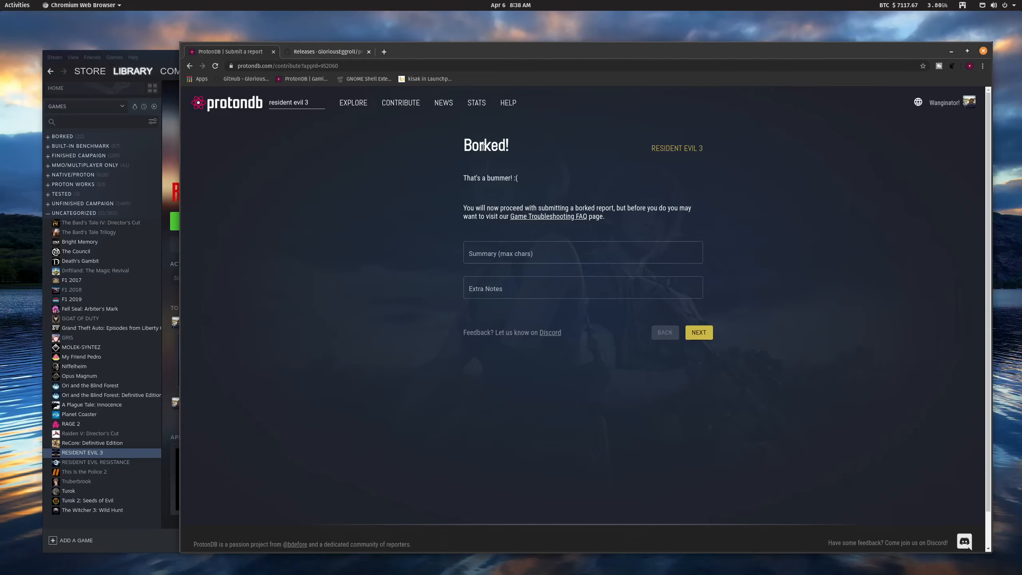
left_click(190, 66)
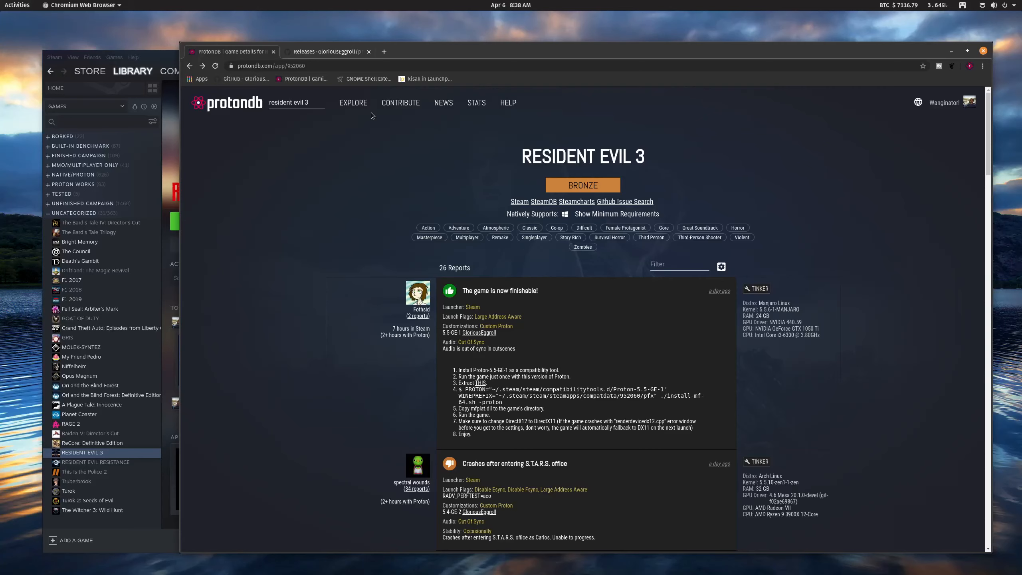
left_click(406, 103)
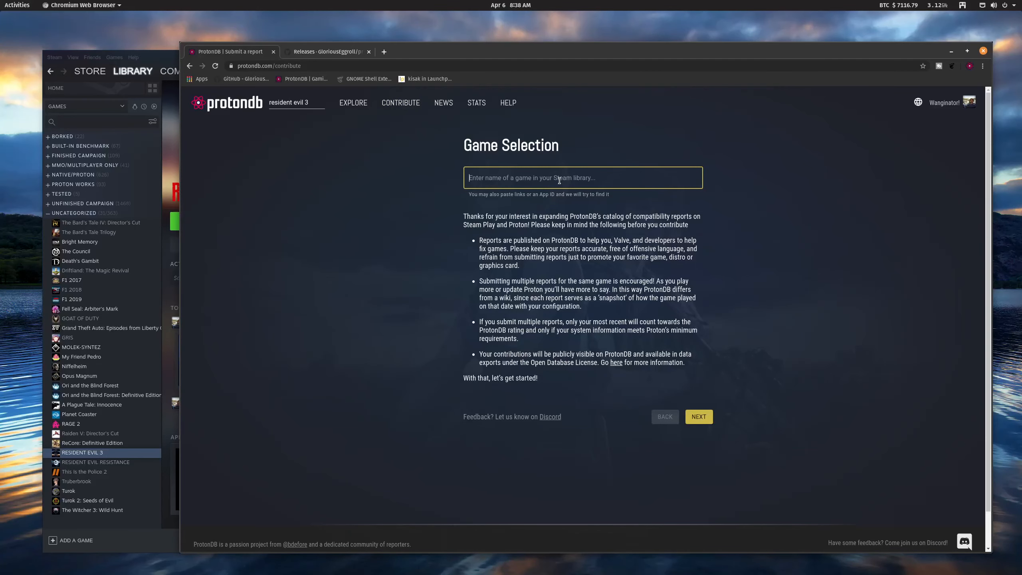
type("952060")
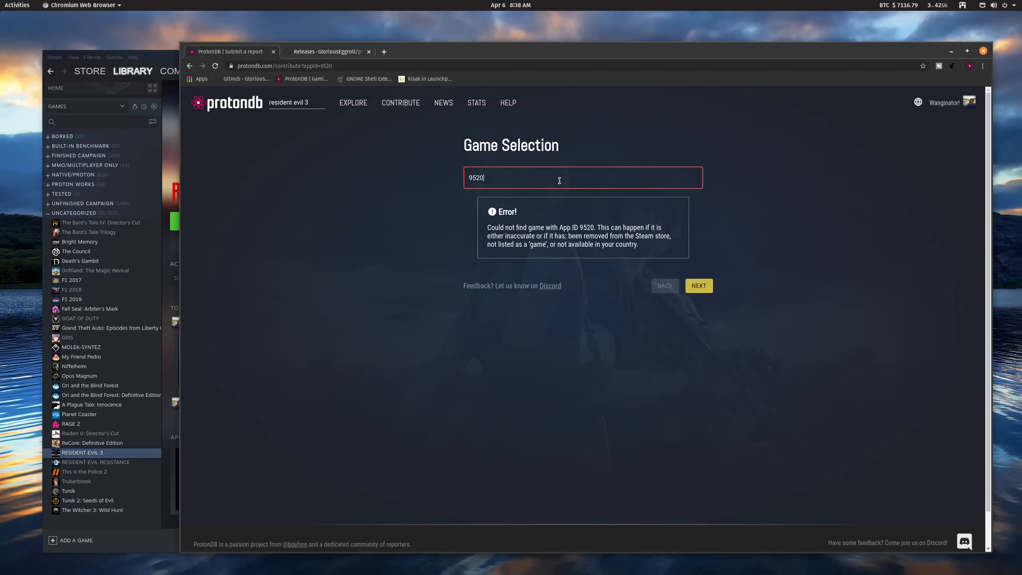
left_click(560, 195)
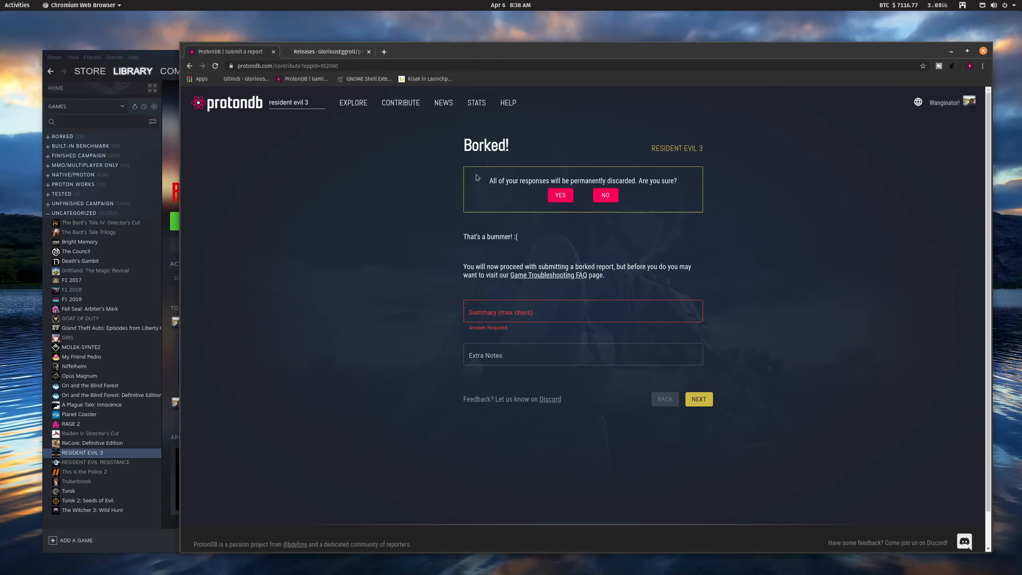
left_click(556, 197)
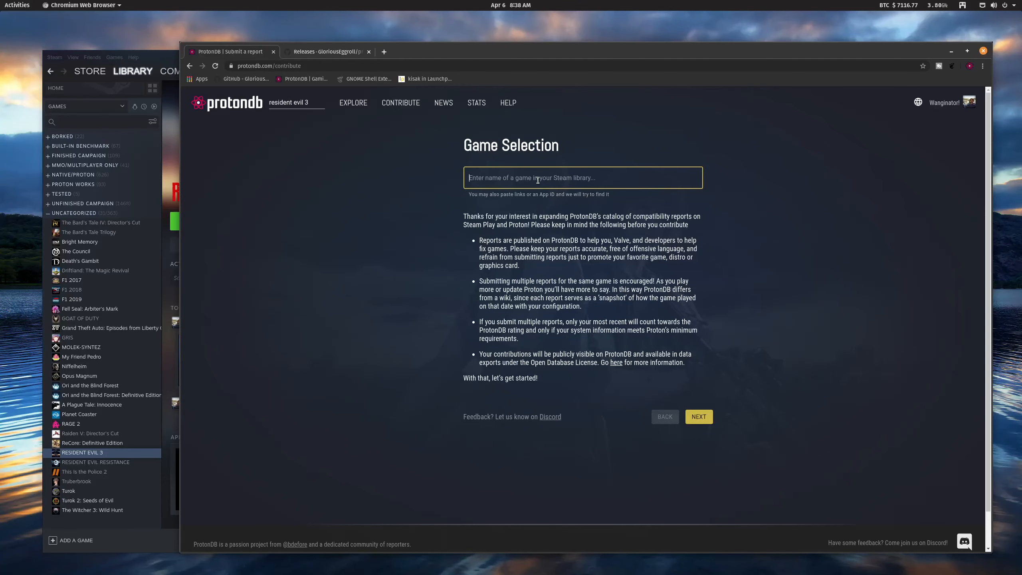
Step: Select the game by app ID 952060, choose Tinker Report as the report type and continue
type("9520")
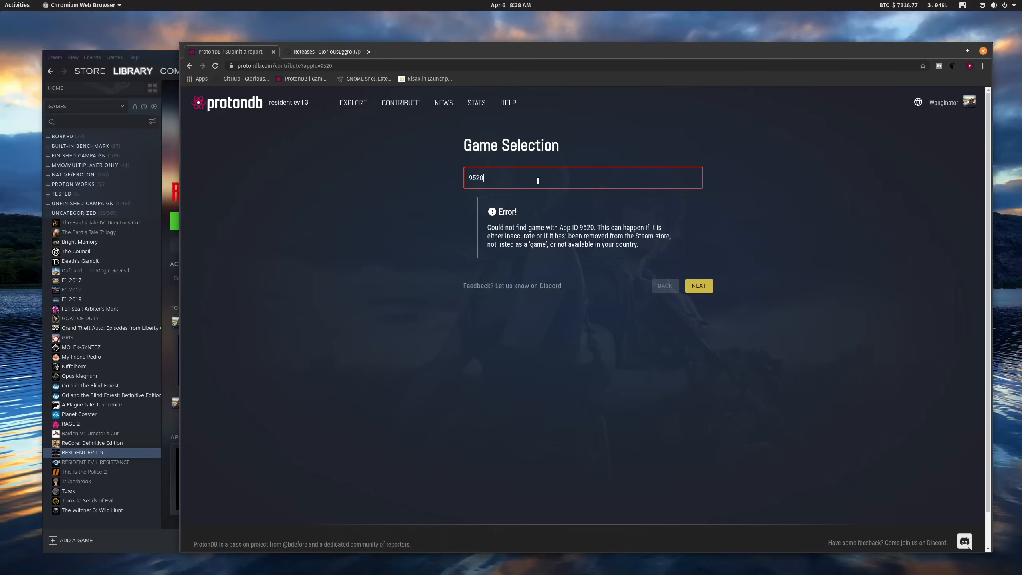
type("60")
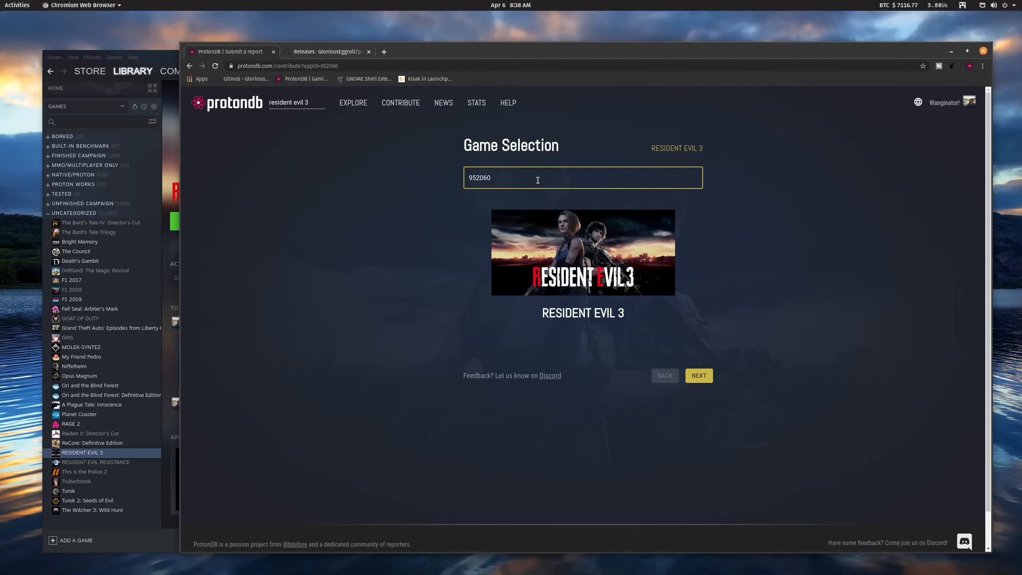
left_click(700, 375)
left_click(480, 286)
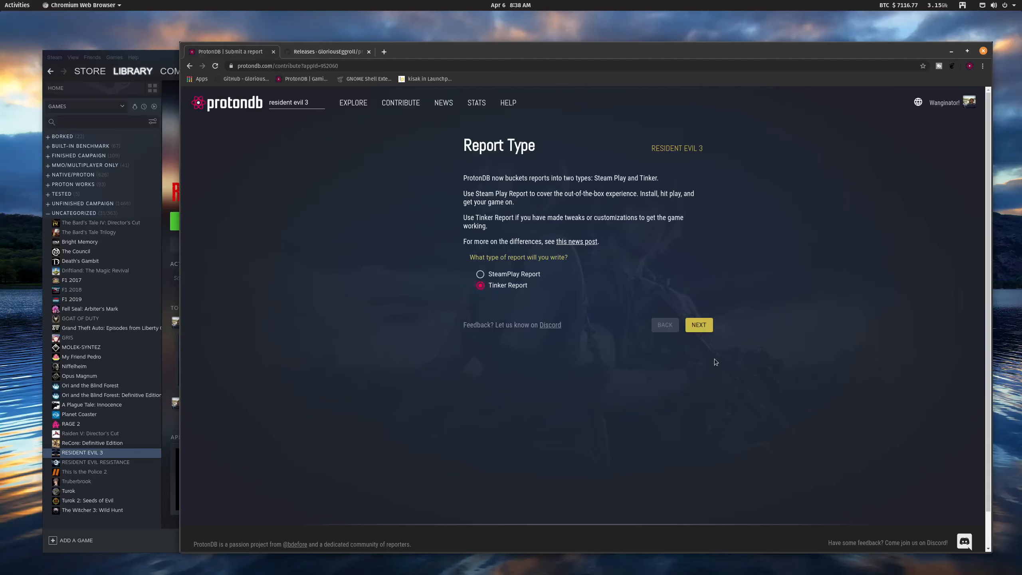
left_click(704, 328)
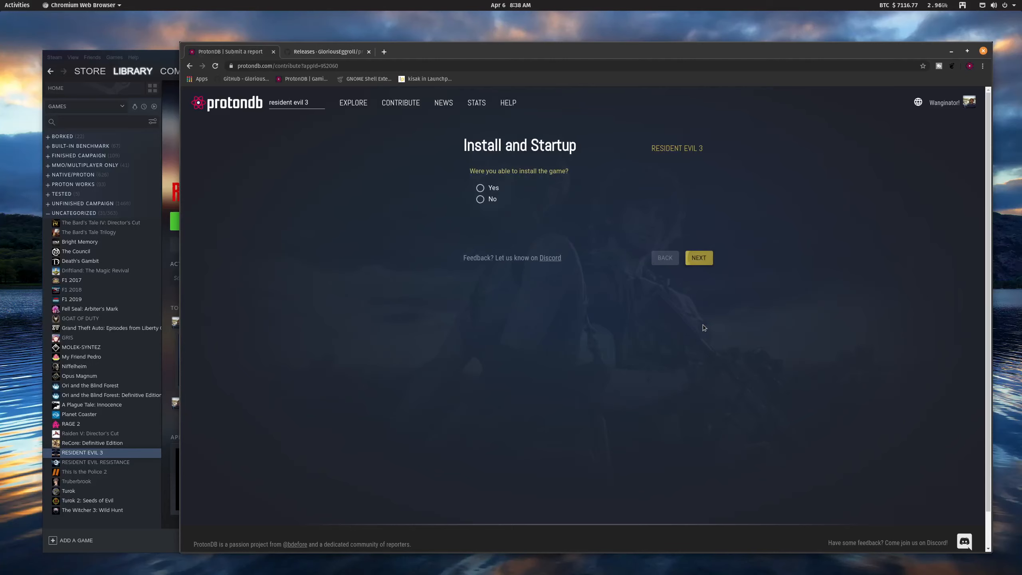
Step: Answer Yes to installing, starting up and beginning to play the game, with a play time of < 15 minutes, and continue
left_click(481, 187)
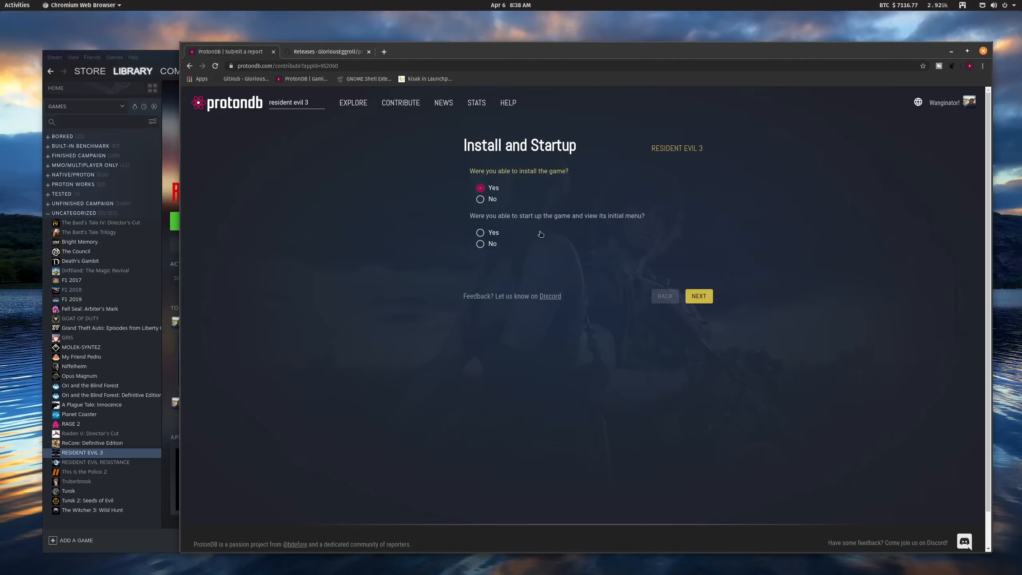
left_click(480, 232)
left_click(481, 278)
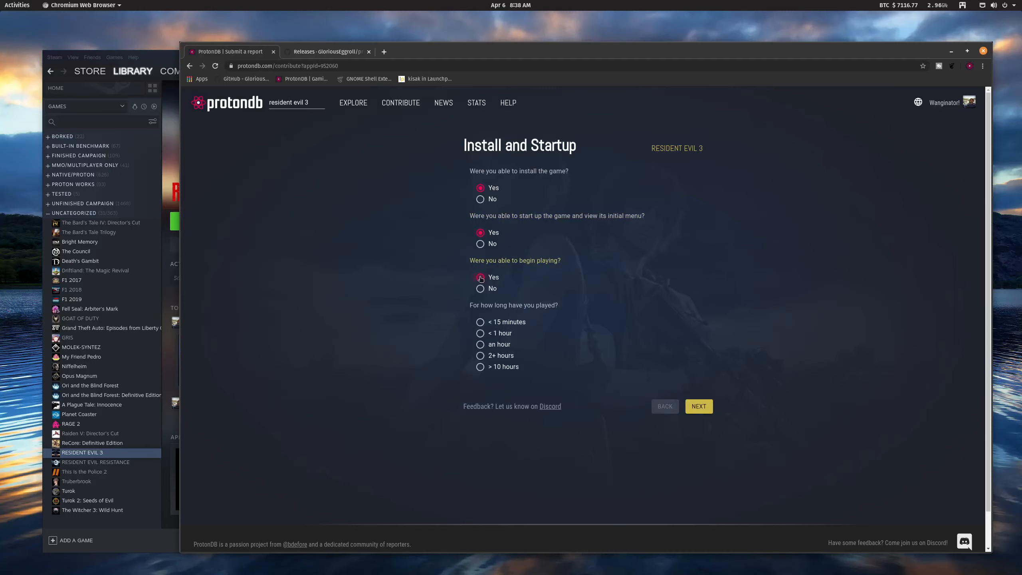
left_click(492, 322)
left_click(700, 406)
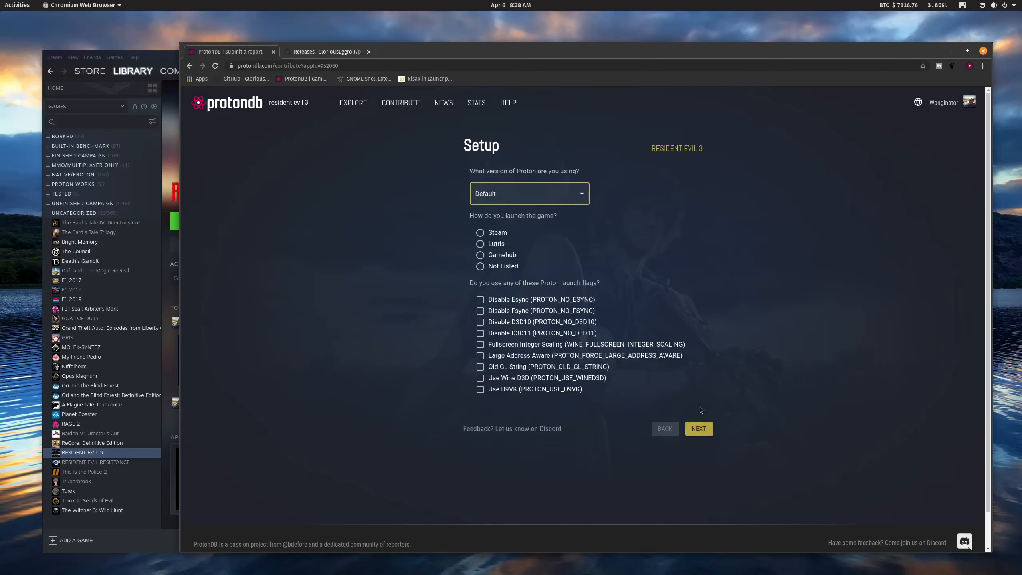
Step: Set the Proton version to Not Listed and enter Proton-5.4-GE-3 as the manual version
left_click(583, 195)
left_click_drag(589, 200, 593, 278)
left_click(531, 262)
left_click(535, 223)
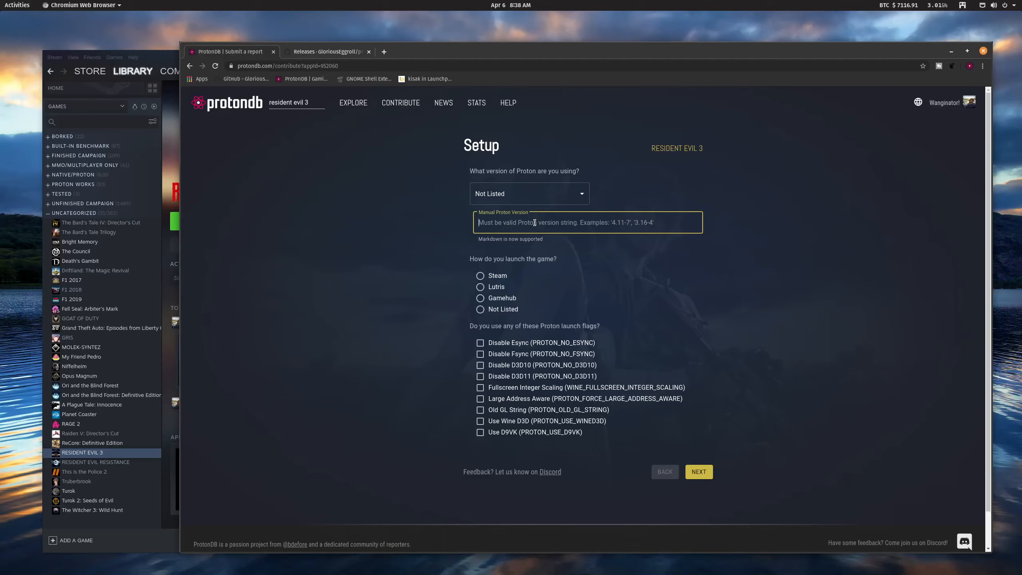
type("Proton-5.4-GE-3")
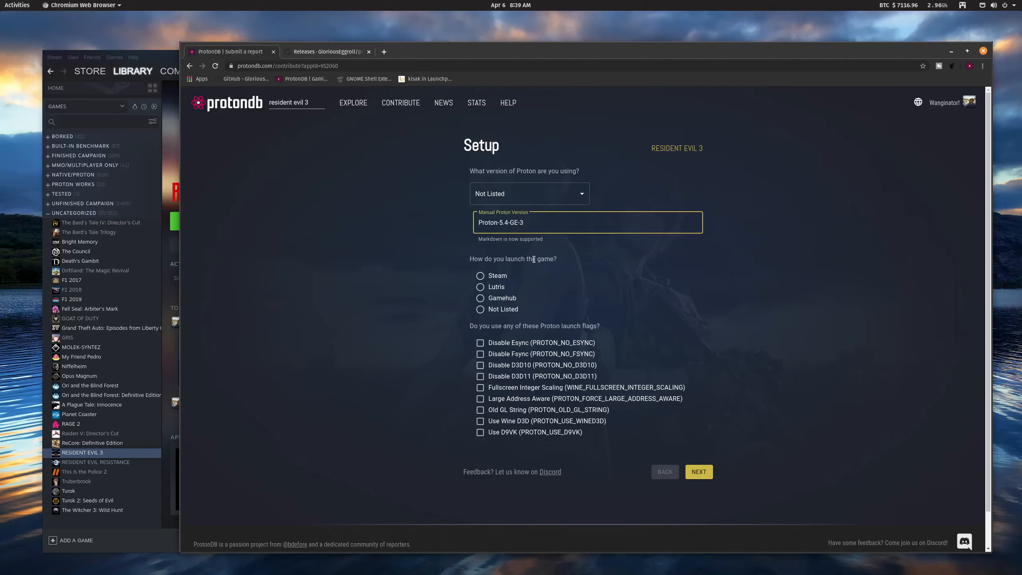
Step: Set the launcher to Steam, select the Disable Esync and Large Address Aware flags, add RADV_PERFTEST=aco as further details and continue
left_click(480, 275)
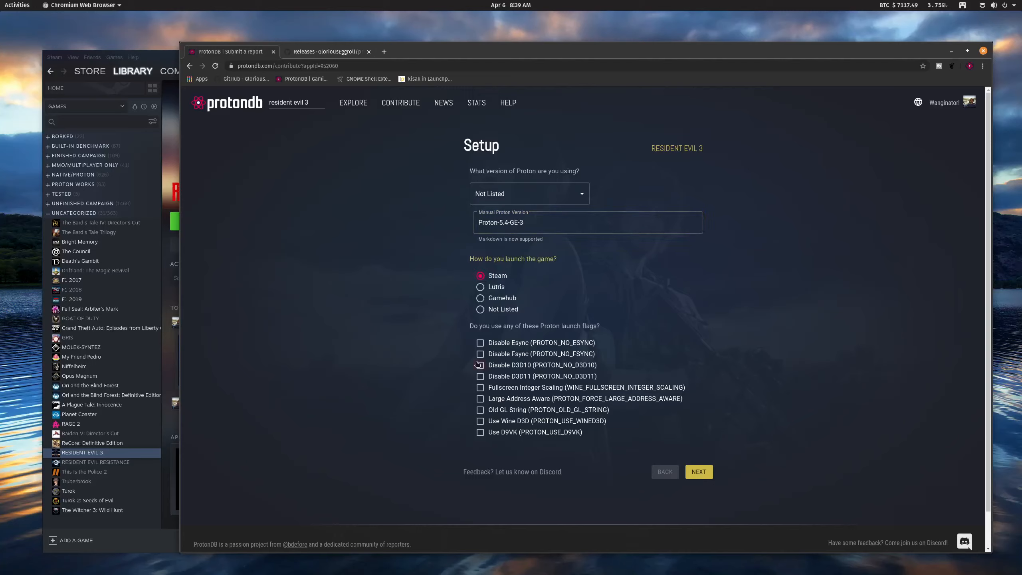
left_click(481, 343)
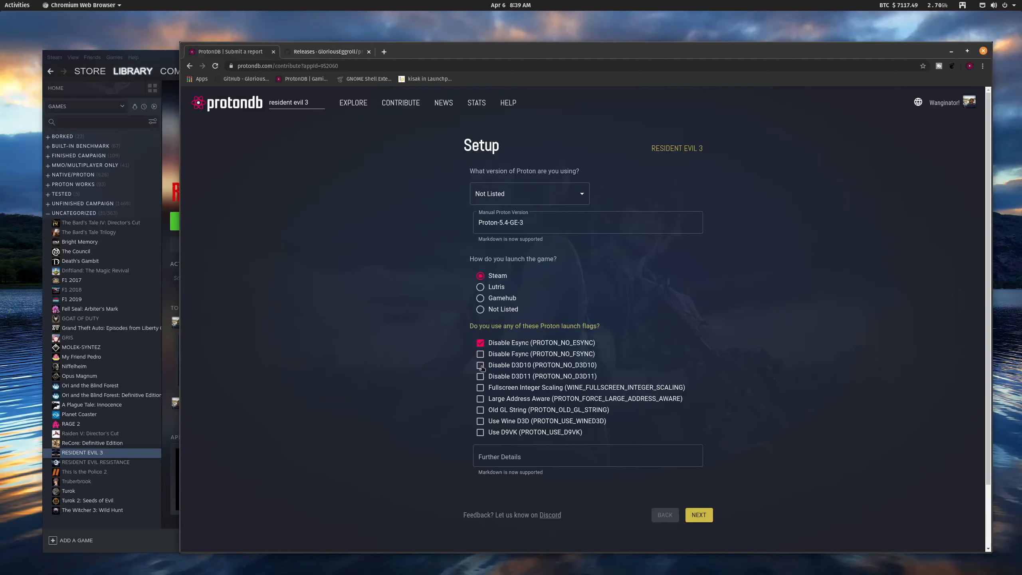
left_click(481, 399)
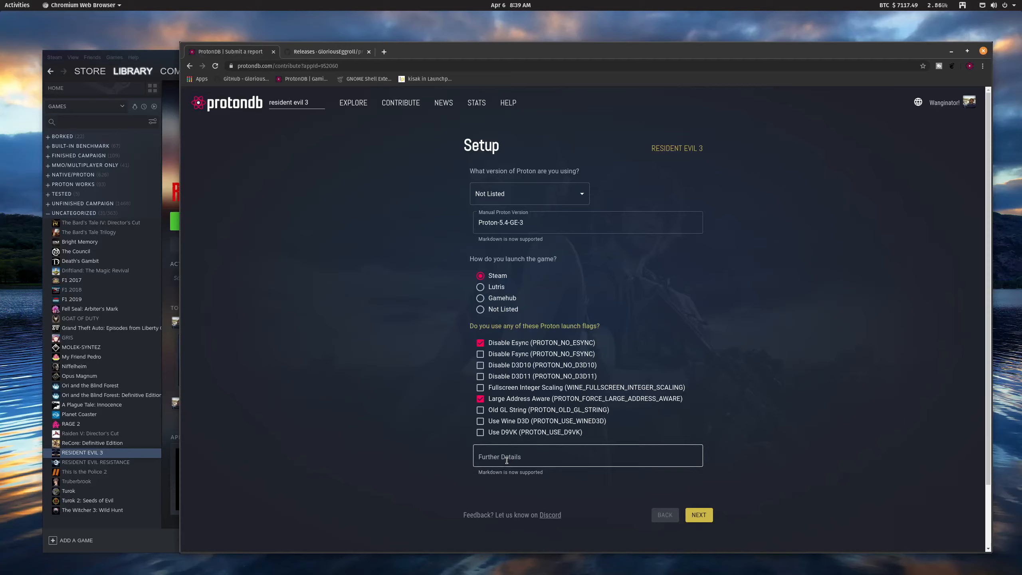
left_click(525, 458)
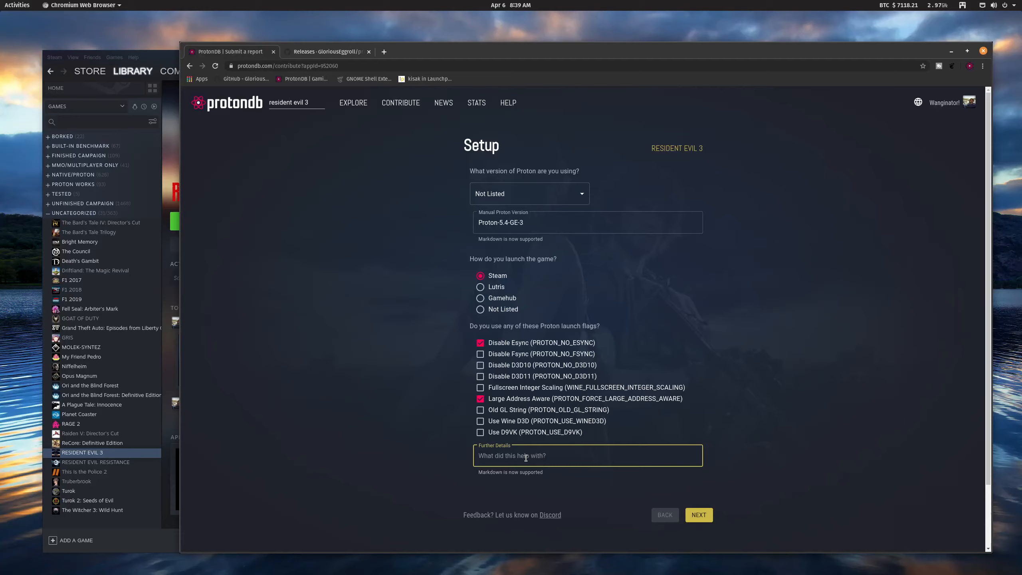
type("RADV_PERFTEST=aco")
left_click(703, 517)
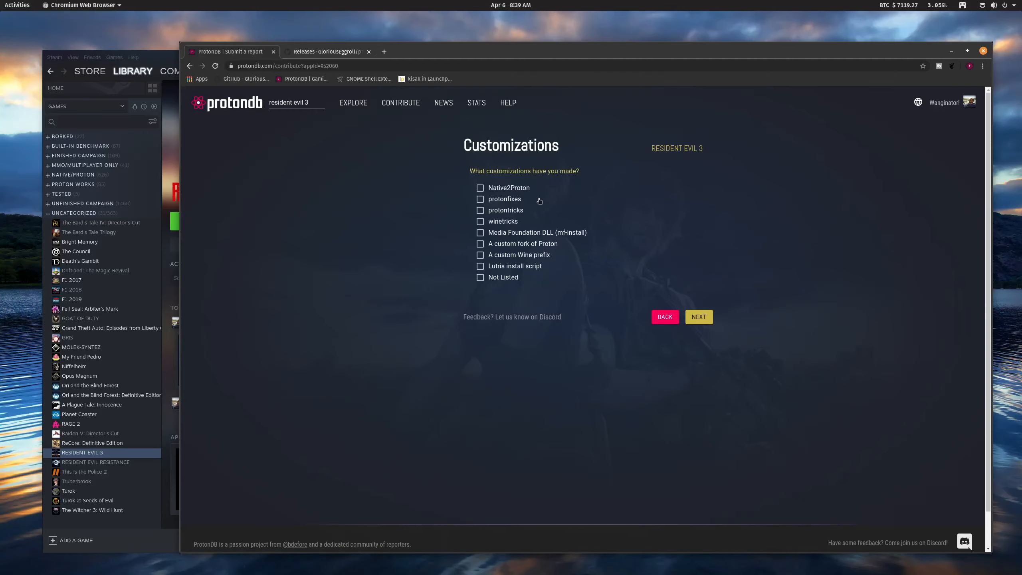
Step: Select Media Foundation DLL (mf-install) as the only customization, leave its further details empty and continue
left_click(480, 233)
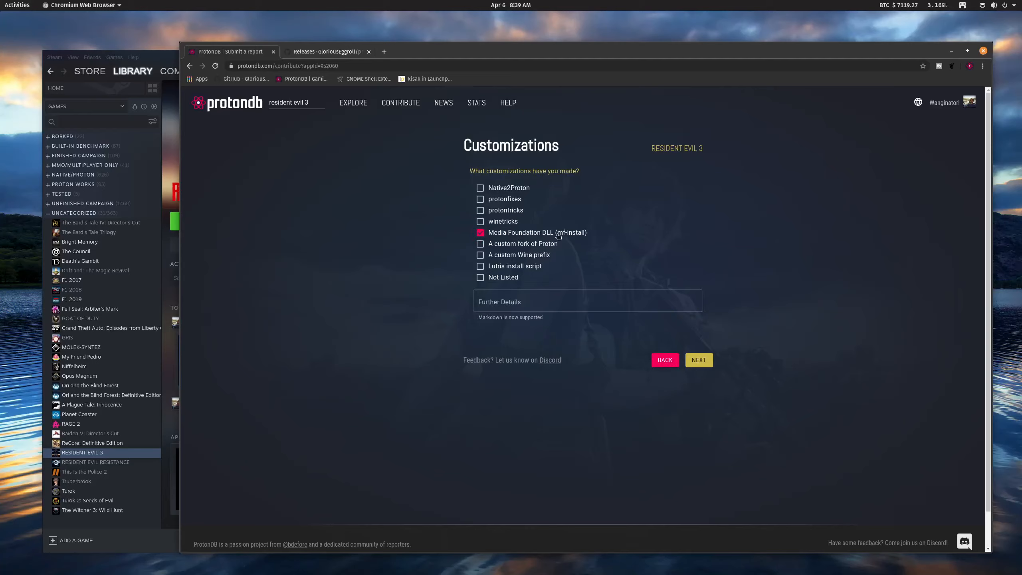
left_click(532, 302)
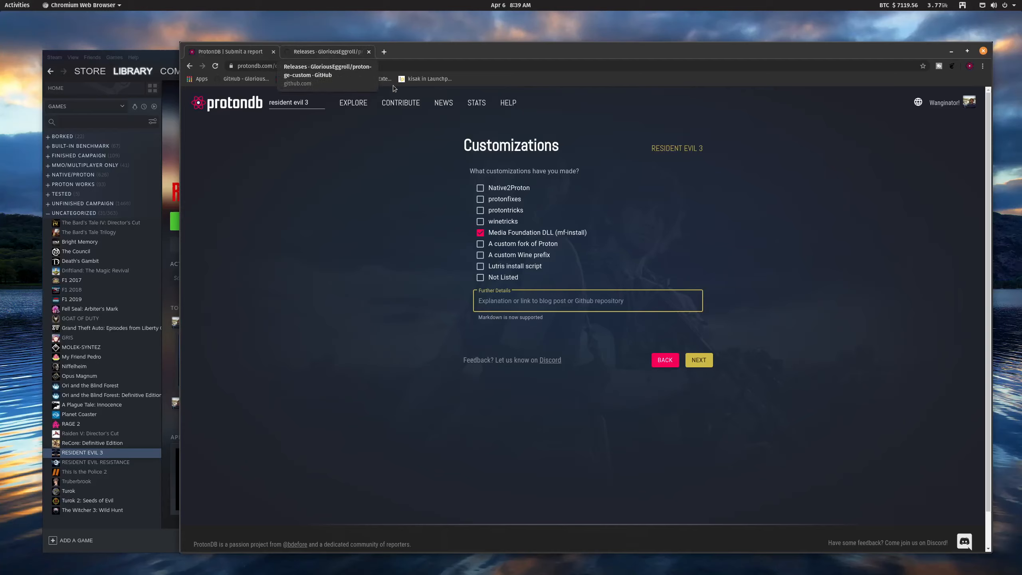
left_click(700, 360)
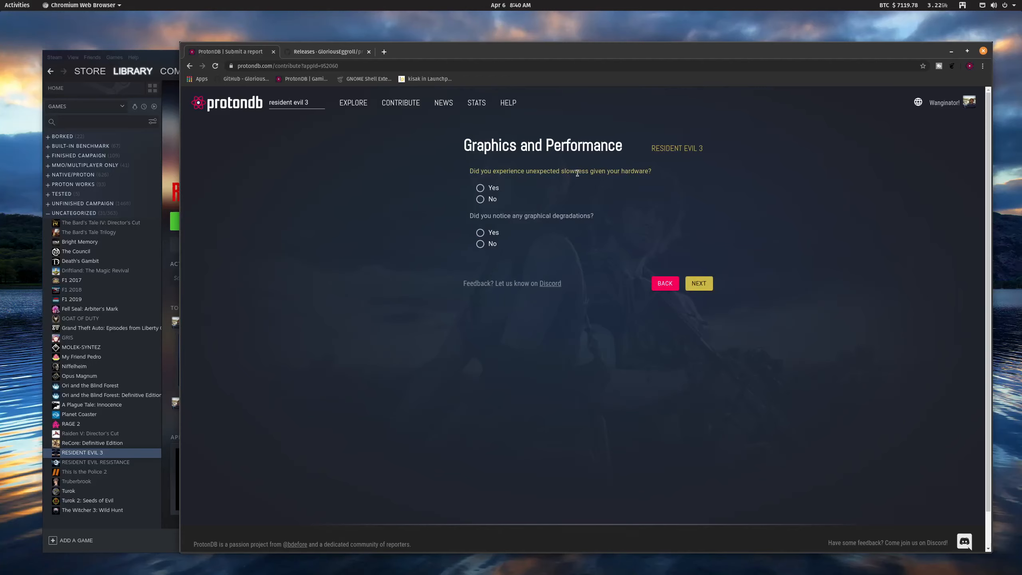
Step: Answer No to unexpected slowness and graphical degradations under Graphics and Performance and continue
left_click(480, 199)
left_click(480, 244)
left_click(703, 285)
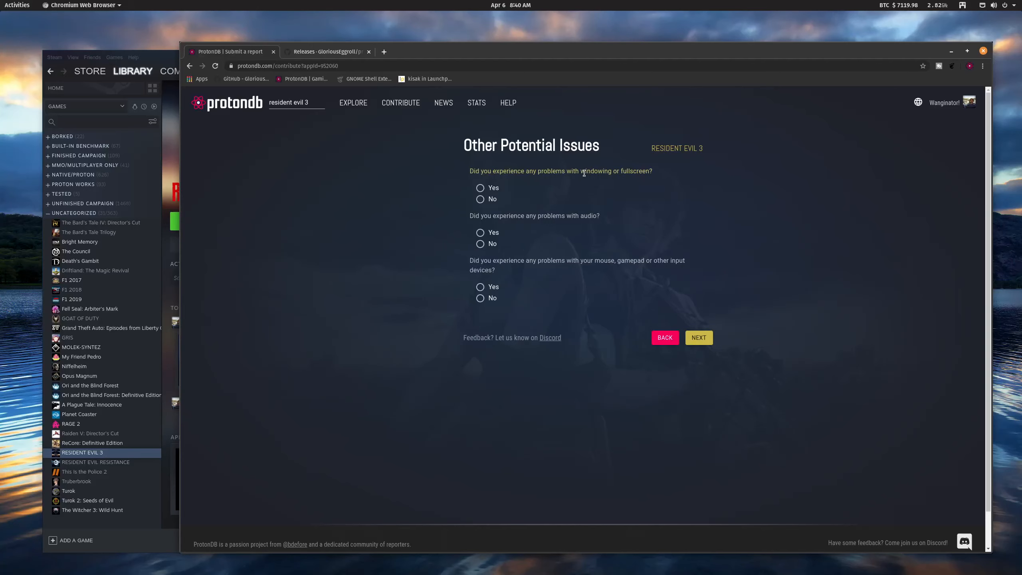
Step: Answer No to the windowing, audio and input device problems under Other Potential Issues and continue
left_click(480, 199)
left_click(480, 244)
left_click(480, 298)
left_click(700, 339)
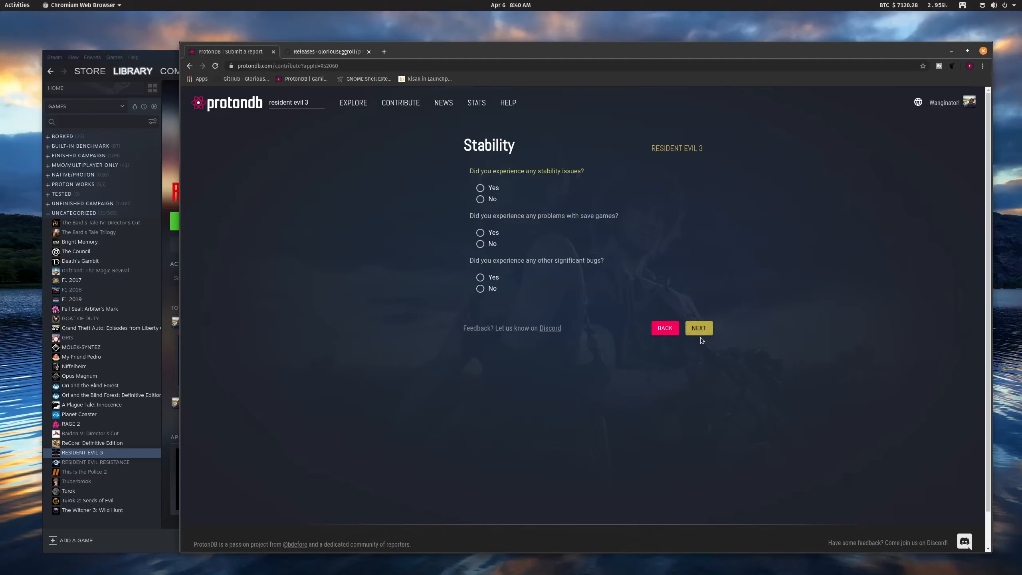
Step: Answer No to stability issues and save game problems, and Yes to other significant bugs
left_click(480, 199)
left_click(480, 244)
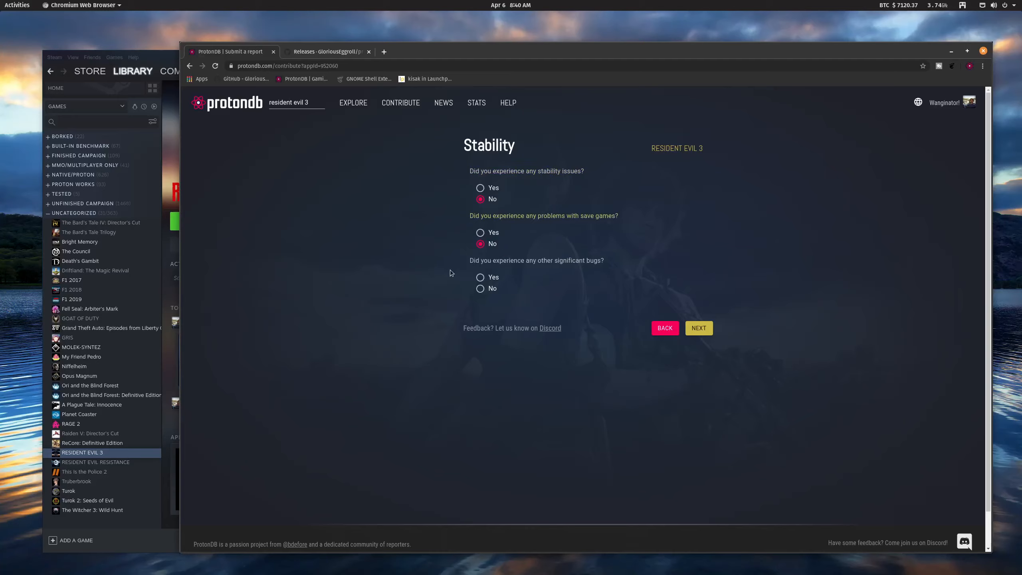
left_click(480, 278)
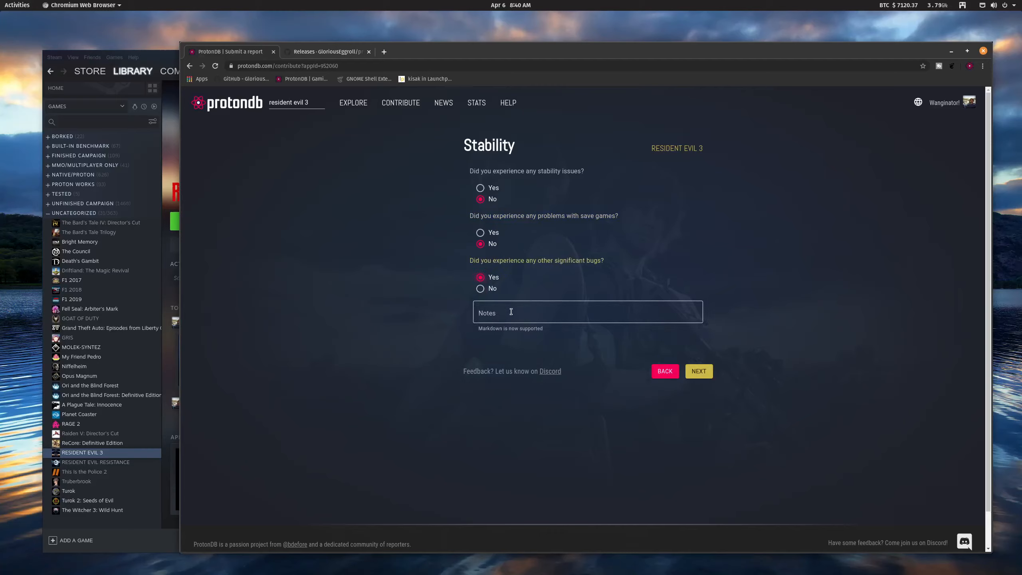
Step: Add a note on the bugs advising to switch to DX11 in the game's graphics options and restart, and continue
left_click(511, 312)
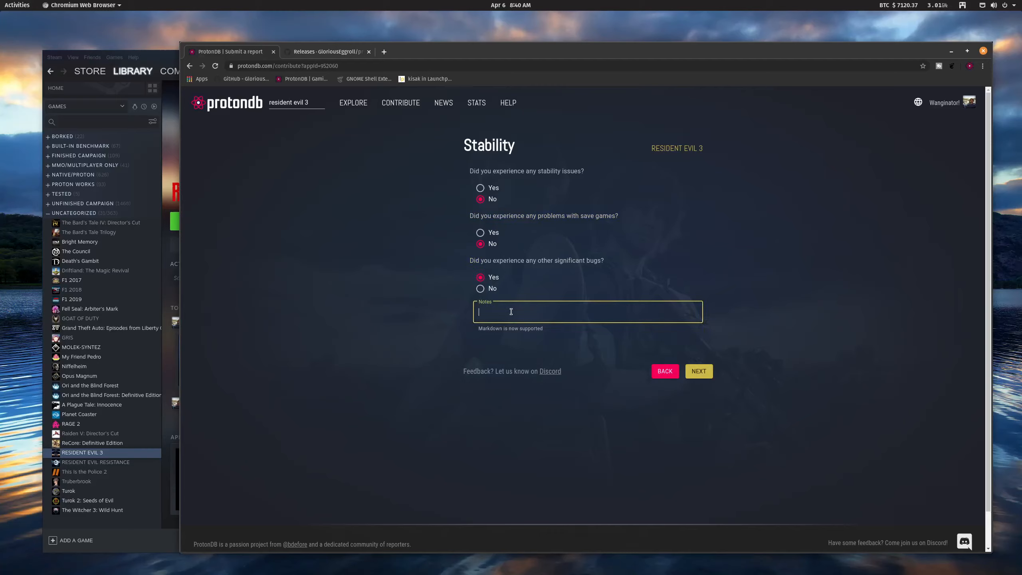
type("Be sure to switch to DX11 in the game ")
type("graphics options a")
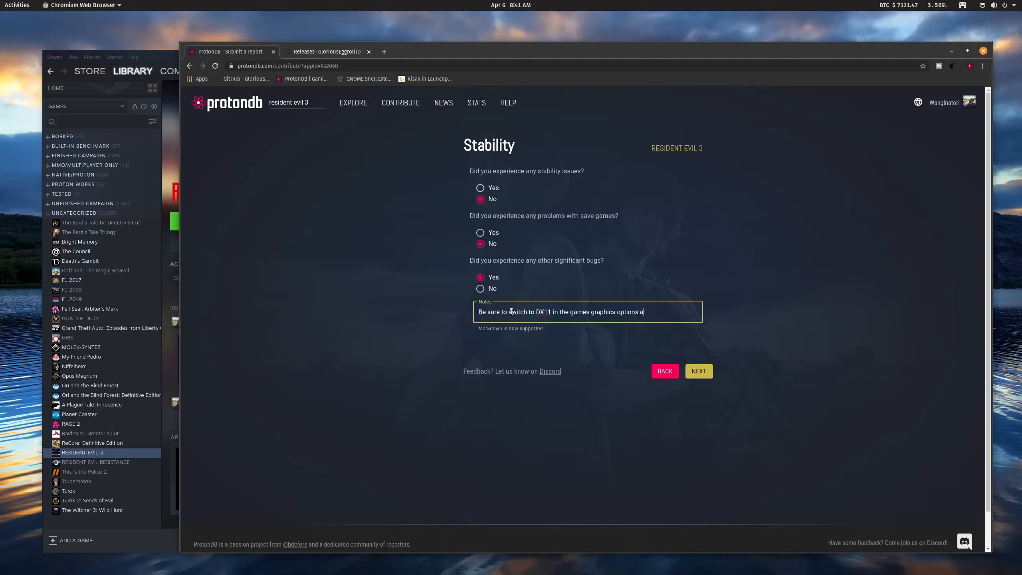
type("r")
type("d restart .")
left_click(701, 372)
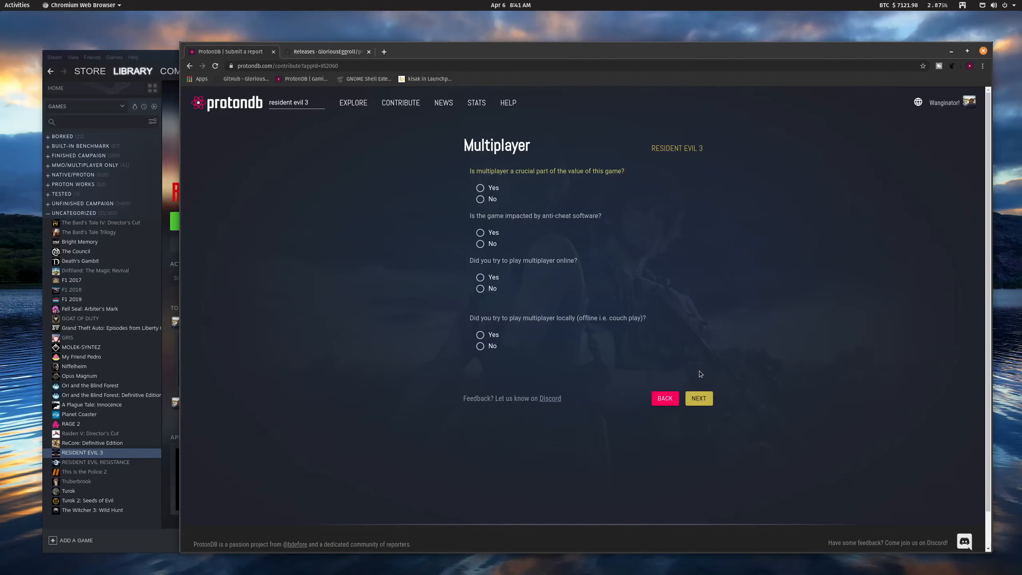
Step: Answer No to all four Multiplayer questions on importance, anti-cheat, online play and local play, and continue to the verdict
left_click(481, 200)
left_click(480, 244)
left_click(479, 291)
left_click(480, 347)
left_click(701, 398)
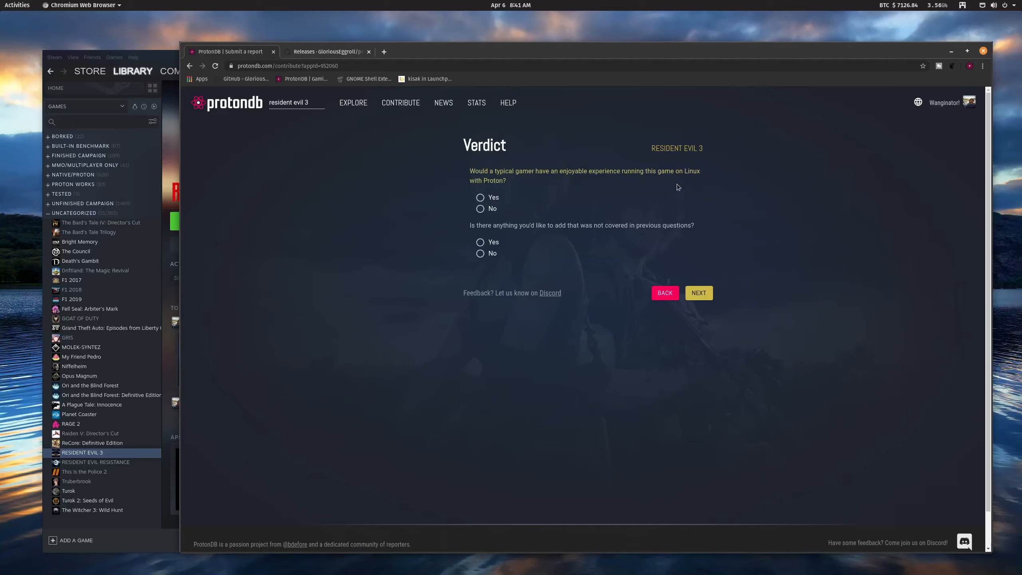
Step: Answer Yes to the enjoyable experience question and No to further additions in the verdict, and submit the report
left_click(480, 198)
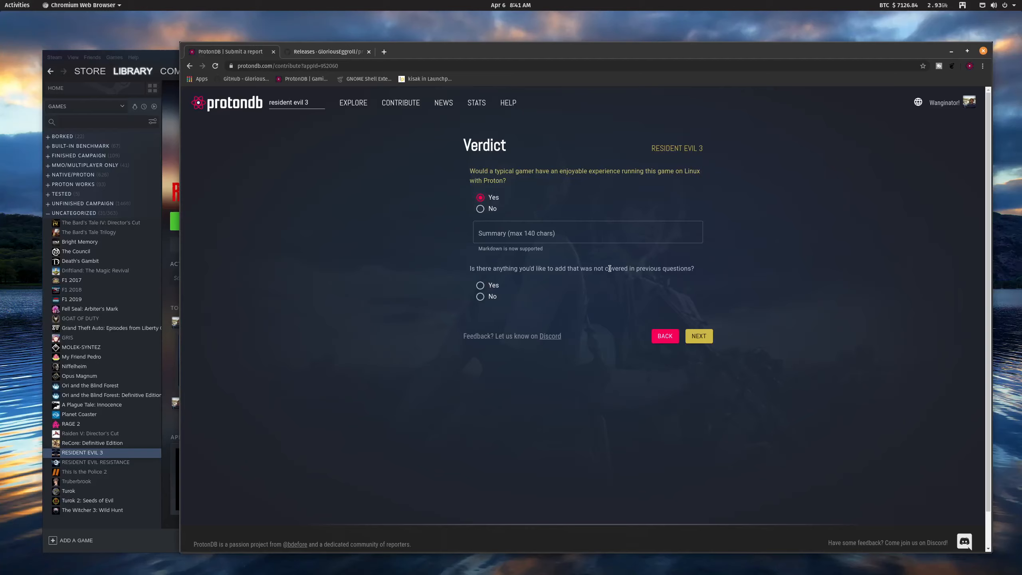
left_click(480, 296)
left_click(699, 336)
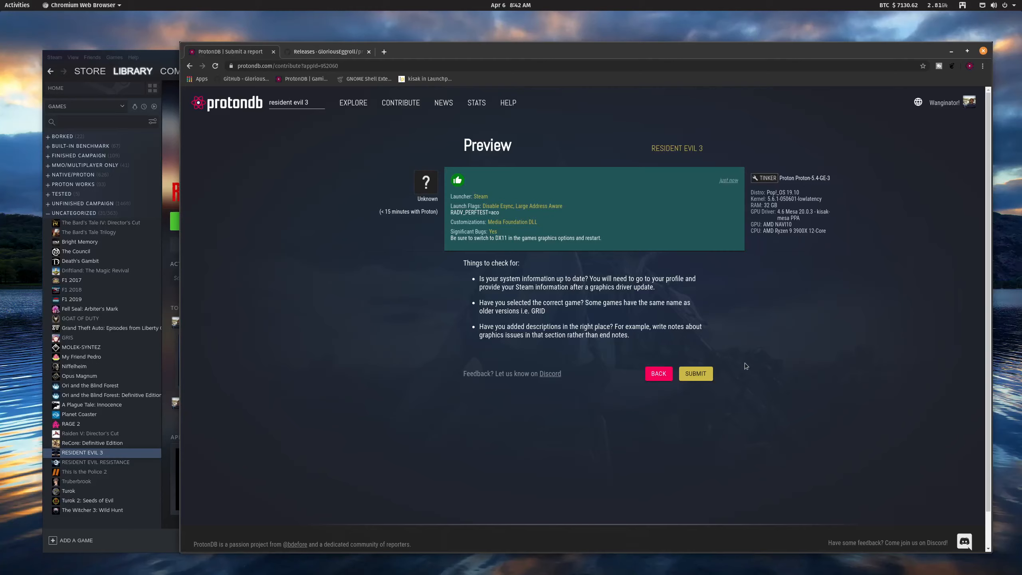
left_click(697, 374)
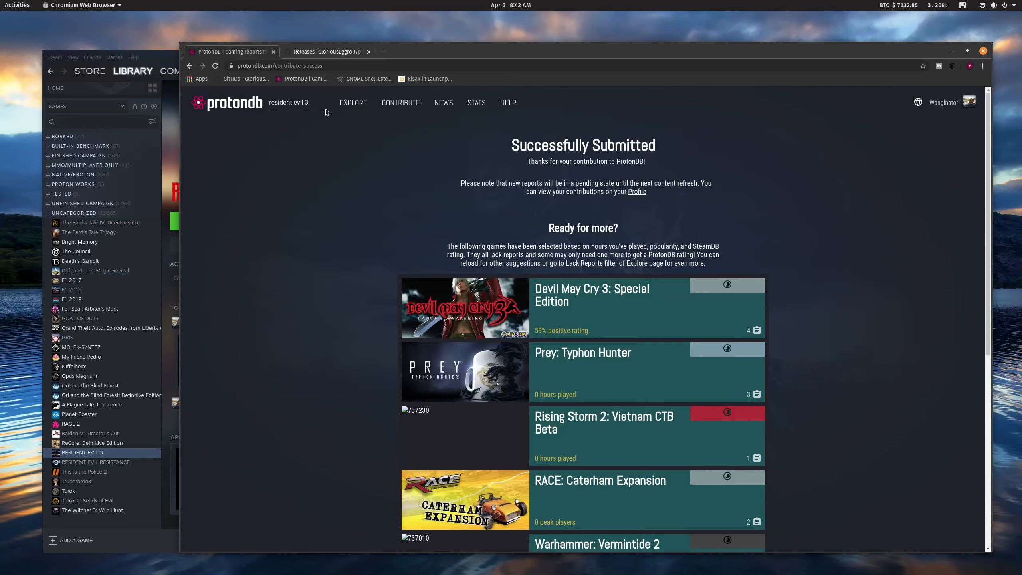
Step: Search ProtonDB for resident evil 3 and open the RESIDENT EVIL 3 page to examine its existing reports
left_click(310, 103)
key("Return")
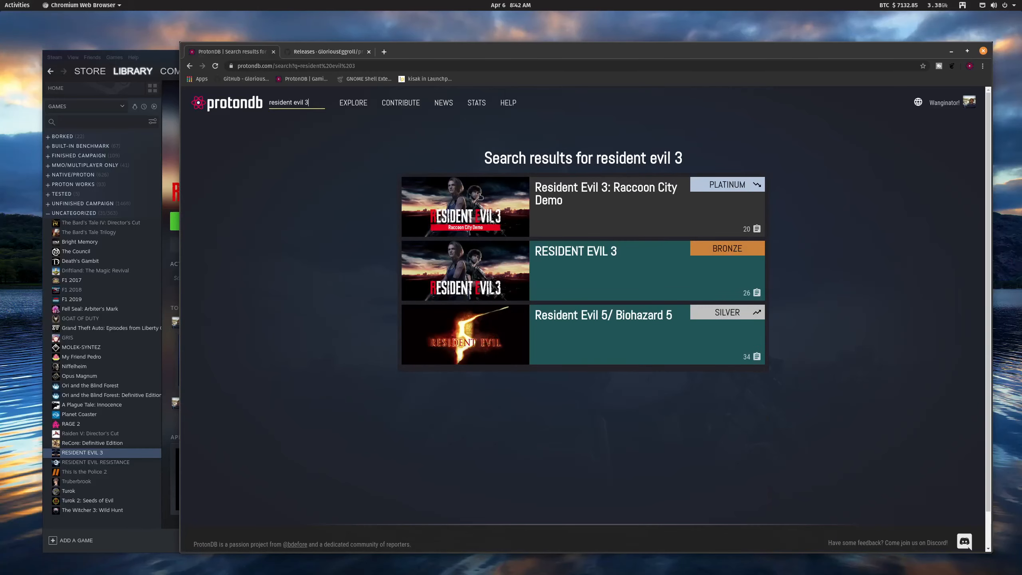
left_click(588, 251)
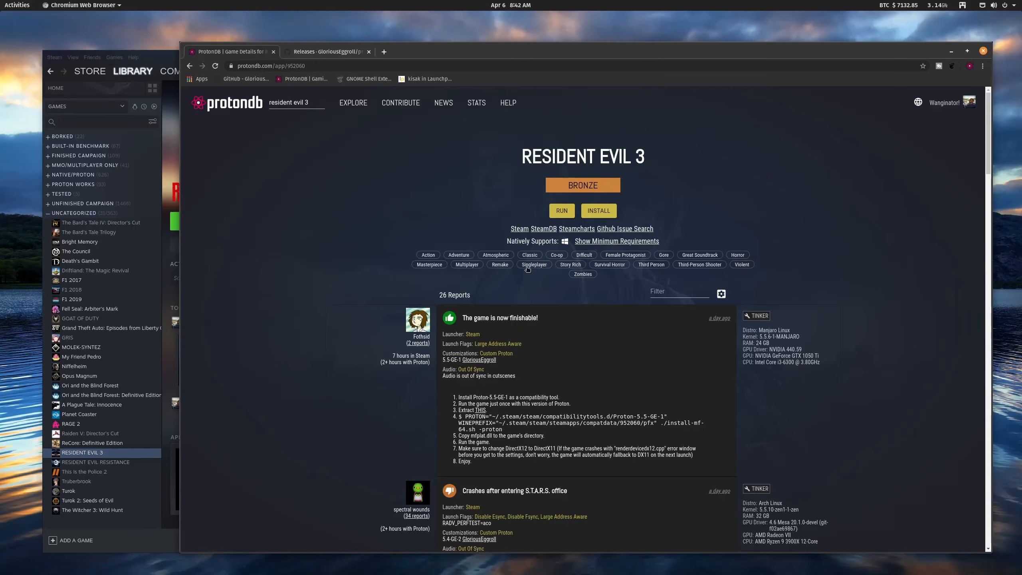
scroll(282, 332, "down", 3)
scroll(288, 332, "up", 3)
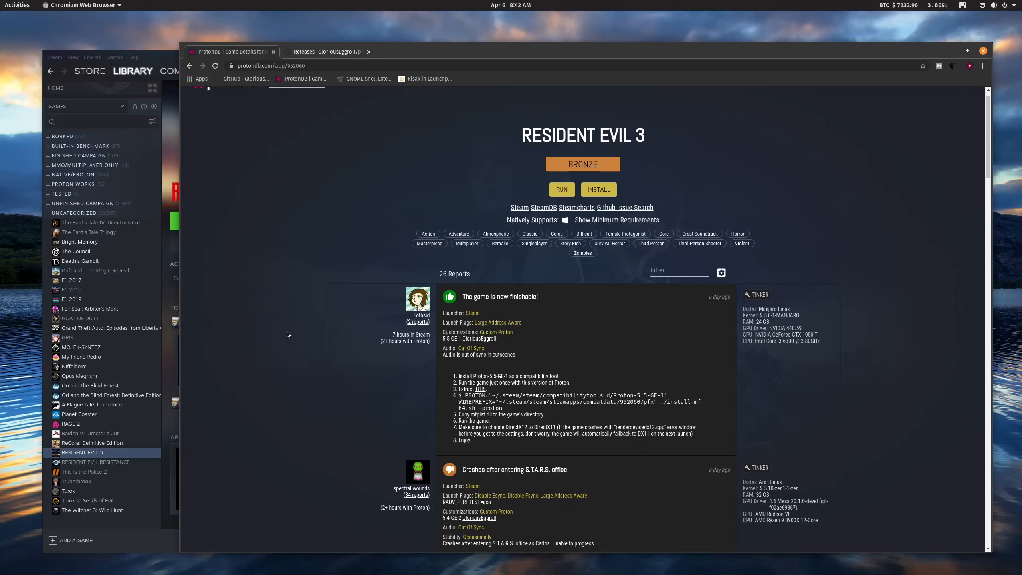
scroll(310, 315, "up", 1)
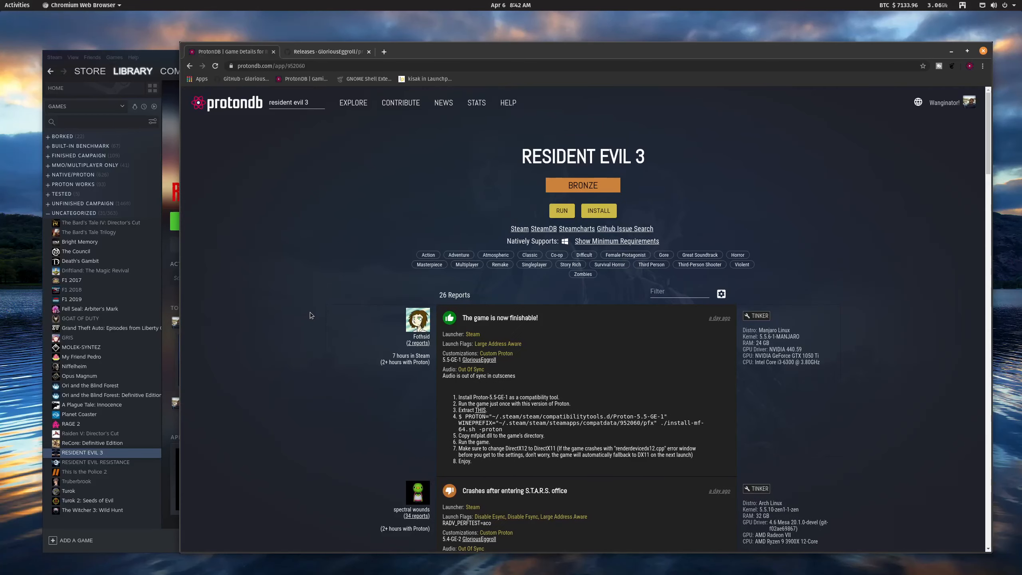